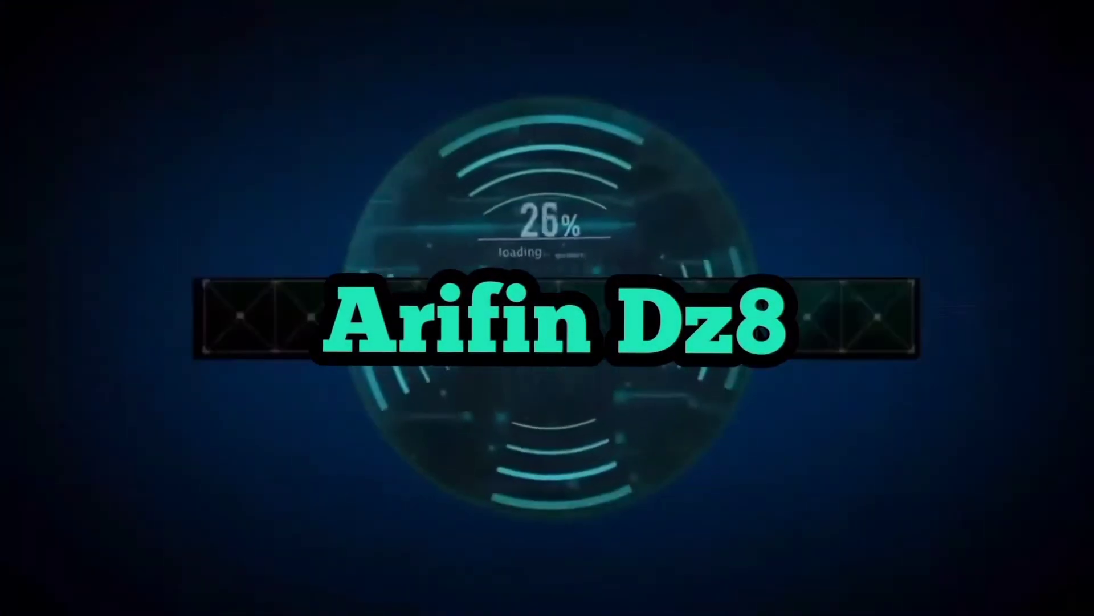
Step: Scroll back to row 1 and select the header block A1:P10, including the row 10 counts
scroll(805, 295, "up", 15)
scroll(805, 295, "up", 10)
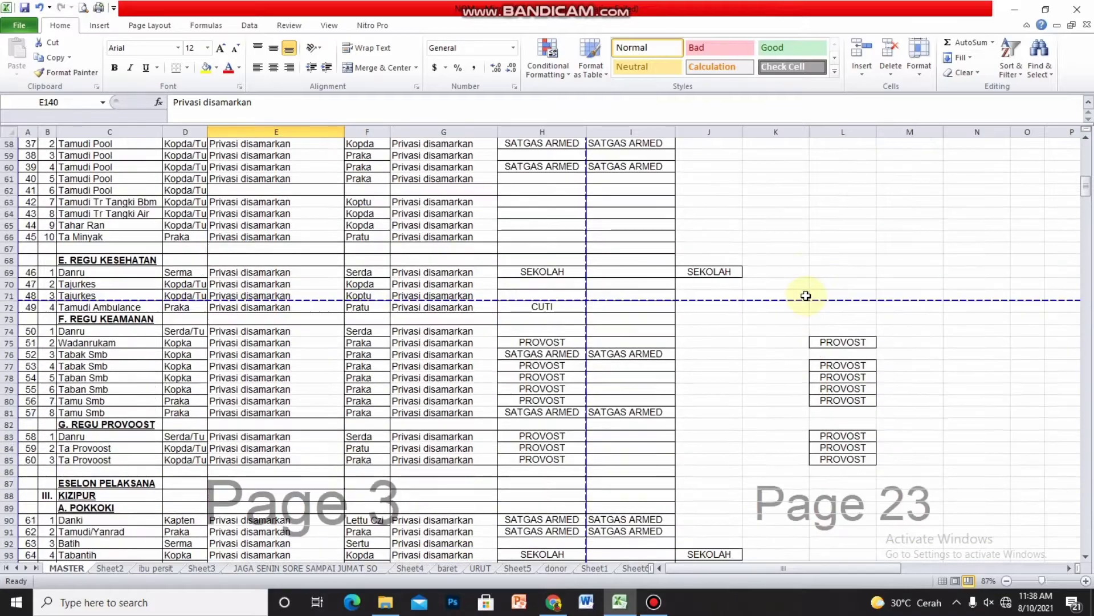
scroll(805, 296, "up", 7)
scroll(806, 295, "up", 5)
scroll(805, 295, "up", 8)
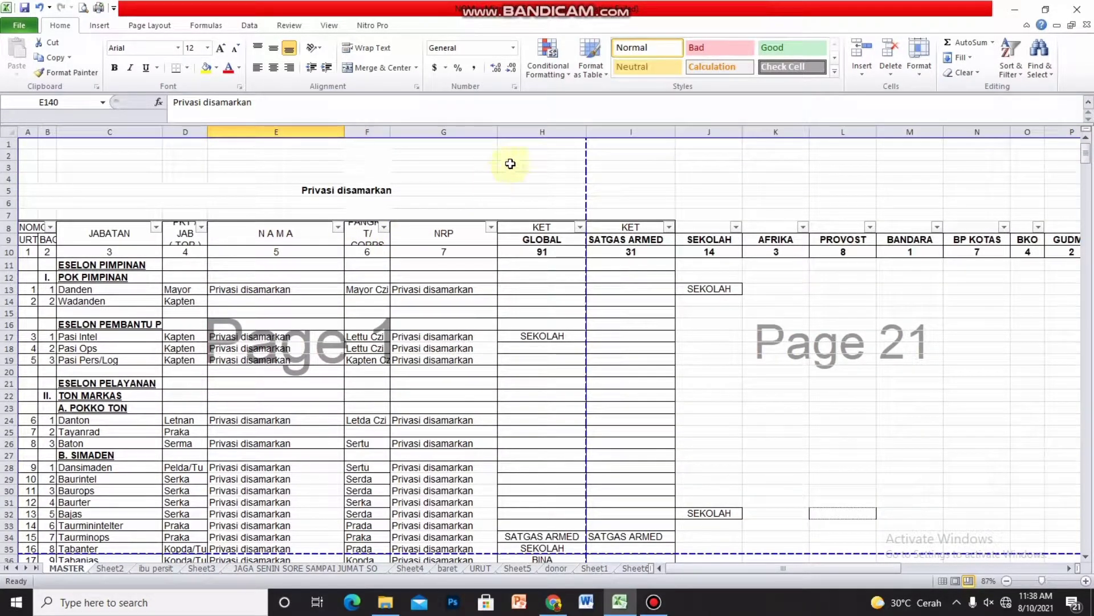
left_click(552, 145)
mouse_move(552, 145)
left_mouse_down()
mouse_move(553, 230)
mouse_move(811, 240)
left_mouse_up()
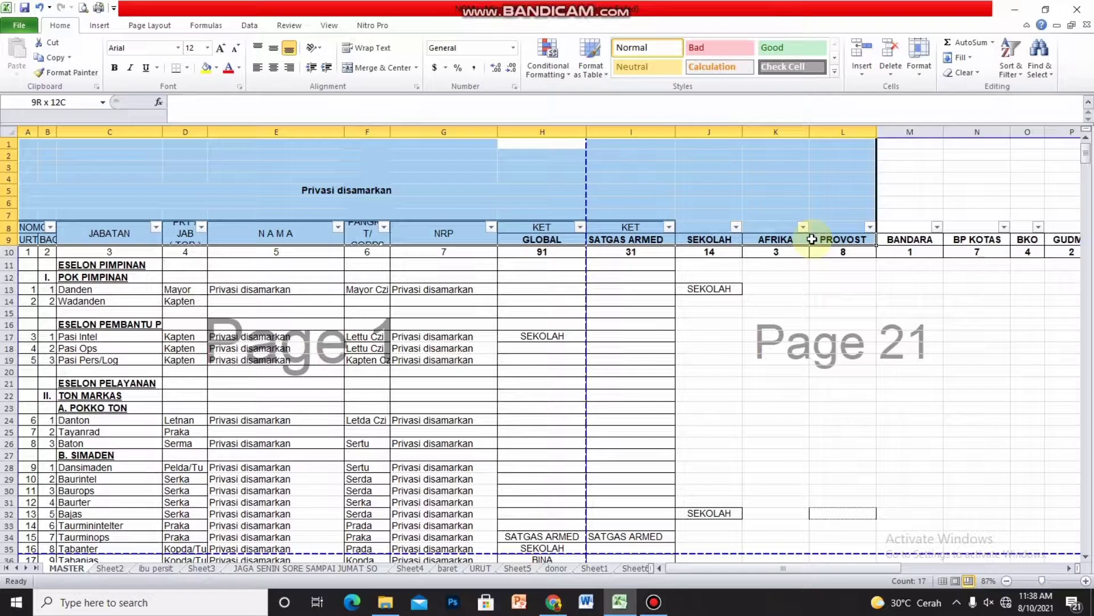
mouse_move(847, 240)
left_mouse_down()
mouse_move(853, 254)
mouse_move(1052, 255)
left_mouse_up()
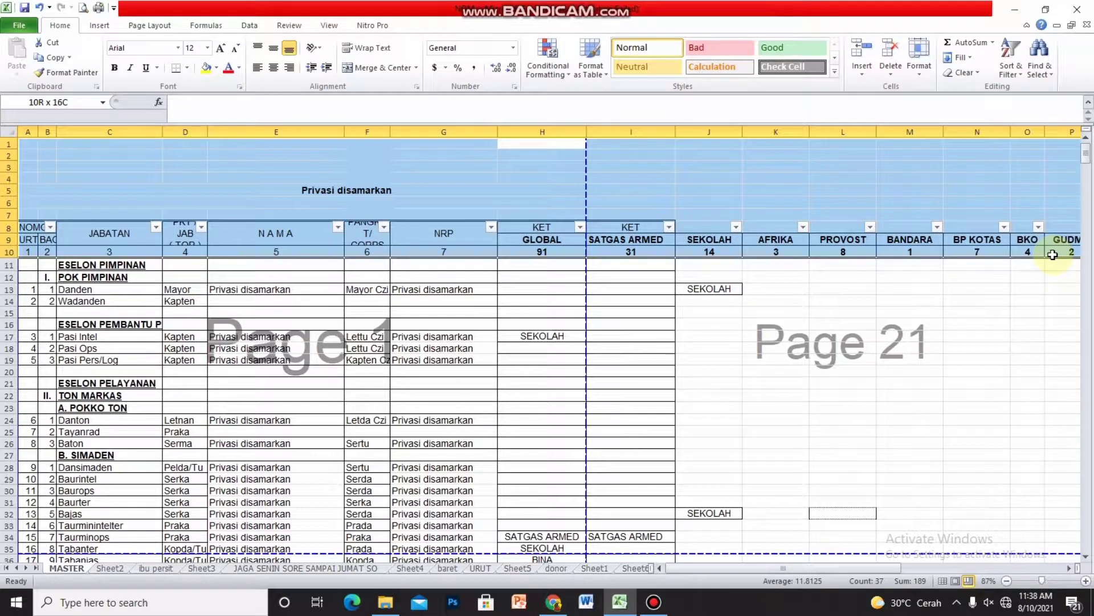
left_click_drag(1053, 254, 1053, 255)
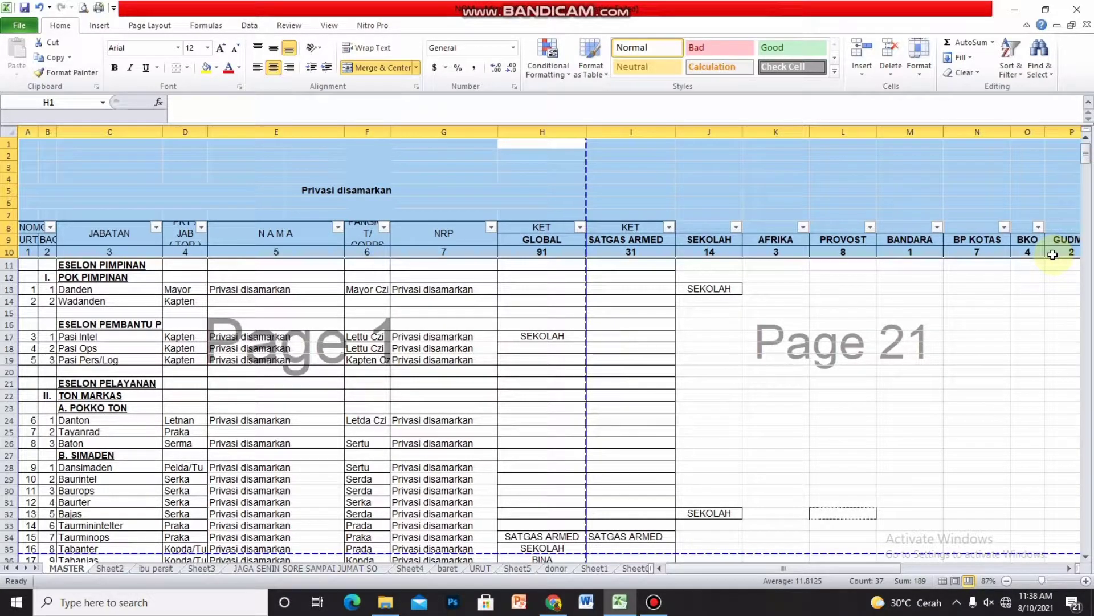
left_click(801, 293)
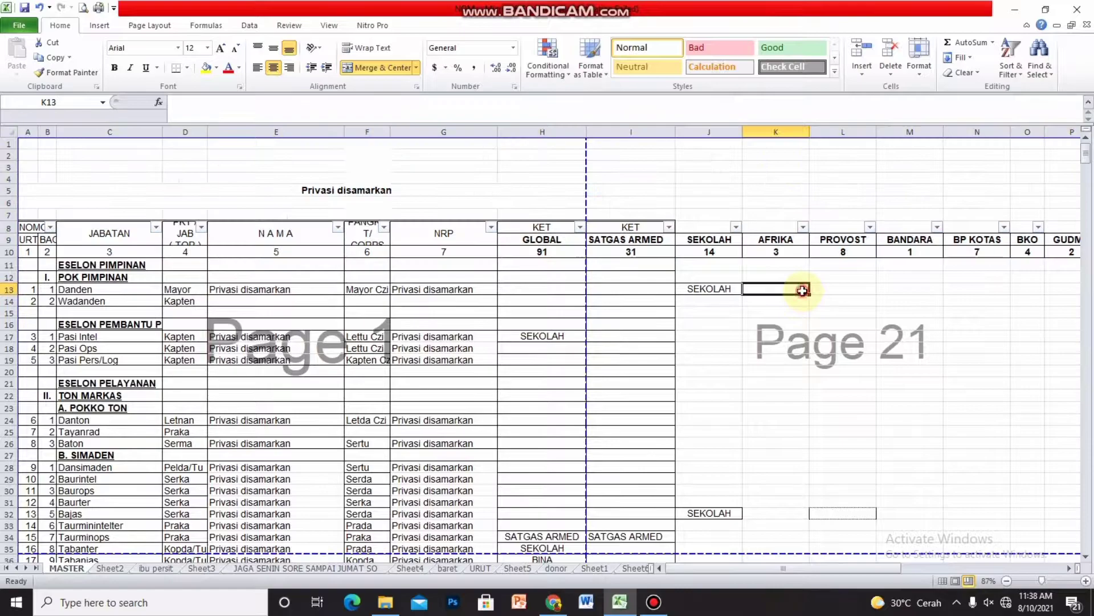
Step: Inspect the name cells E13 and E14 and the SEKOLAH cells J11 and J16
left_click(604, 288)
left_click(471, 282)
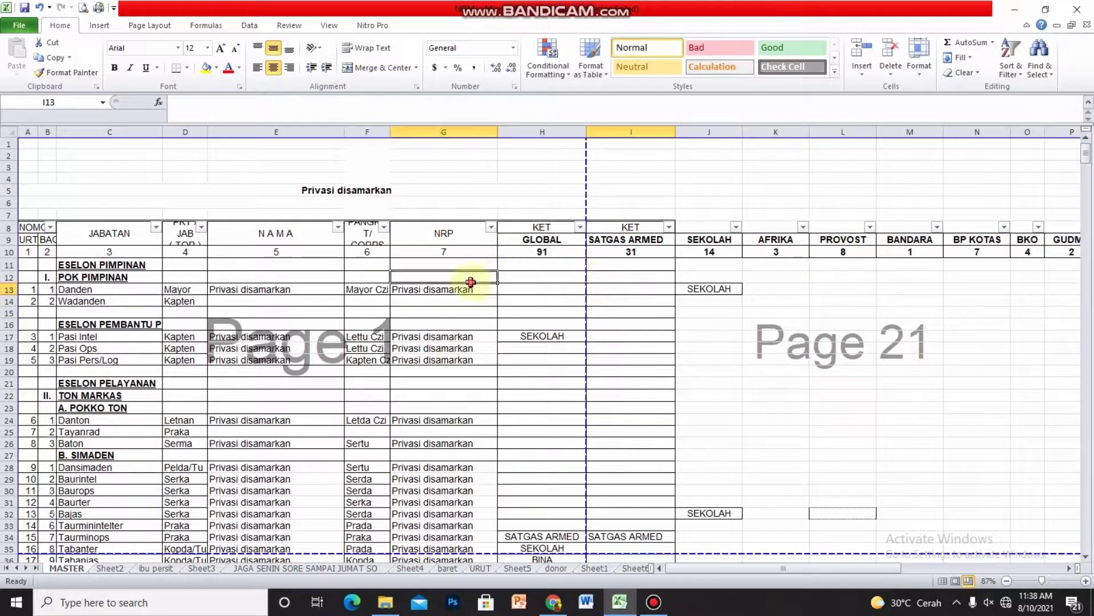
left_click(282, 289)
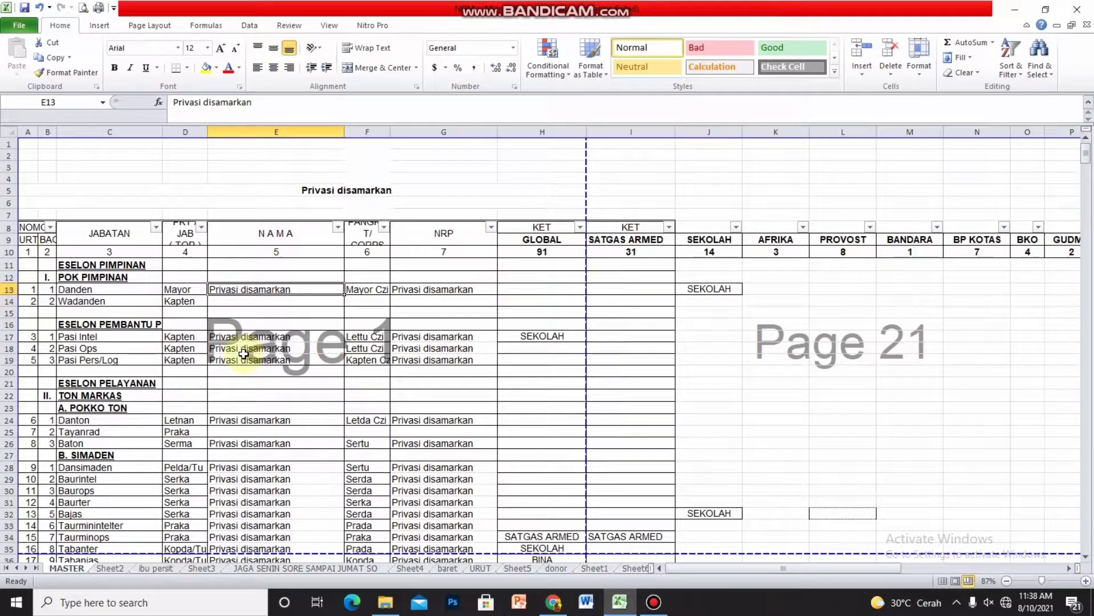
left_click(305, 302)
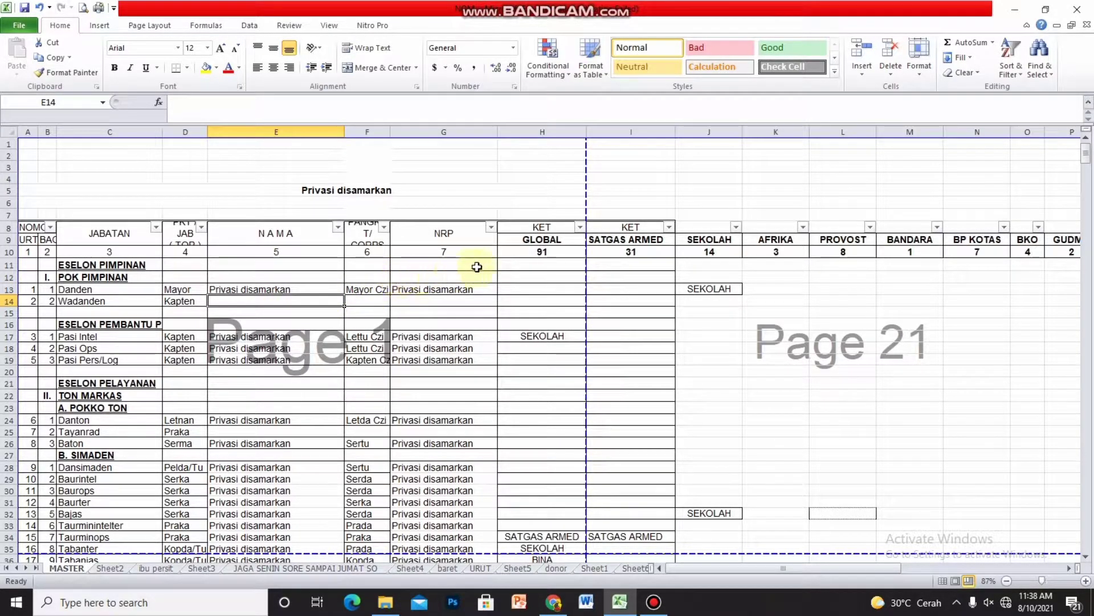
left_click(737, 269)
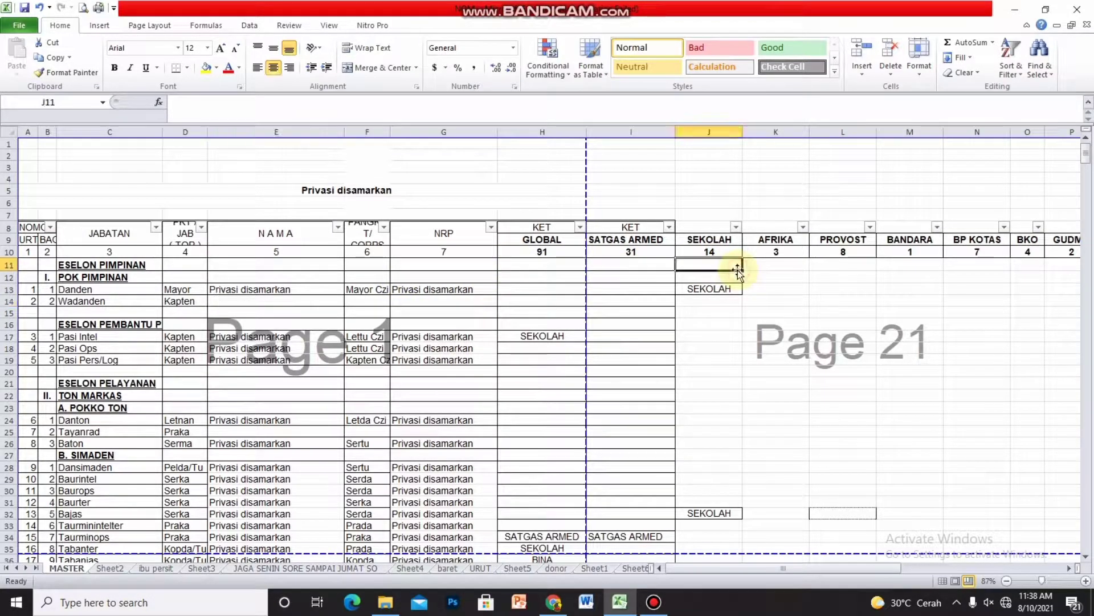
left_click(724, 328)
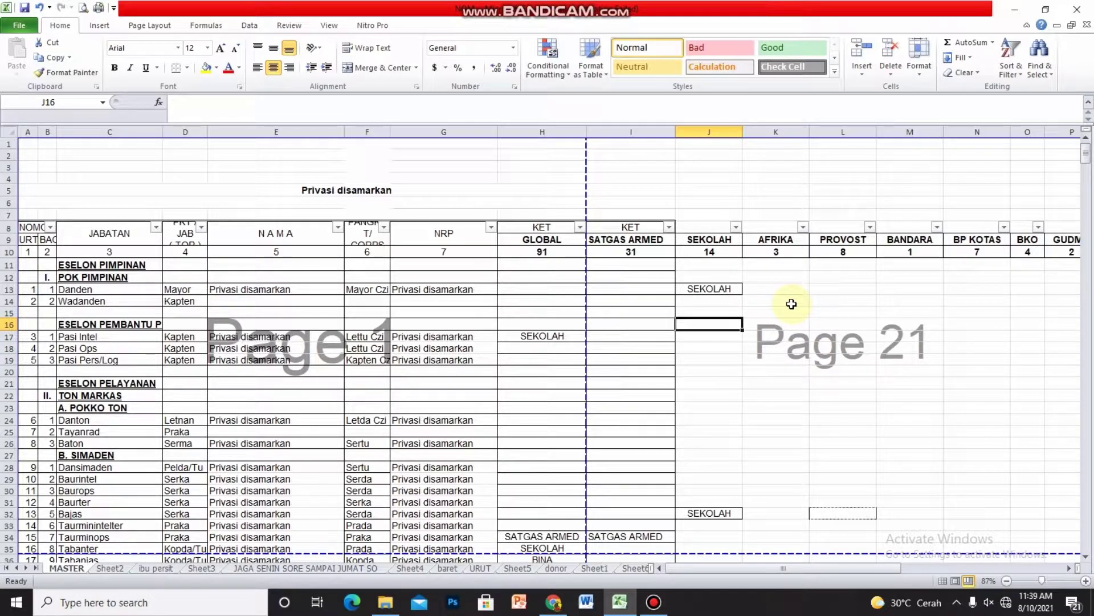
scroll(791, 304, "down", 2)
scroll(791, 304, "down", 1)
scroll(791, 303, "down", 1)
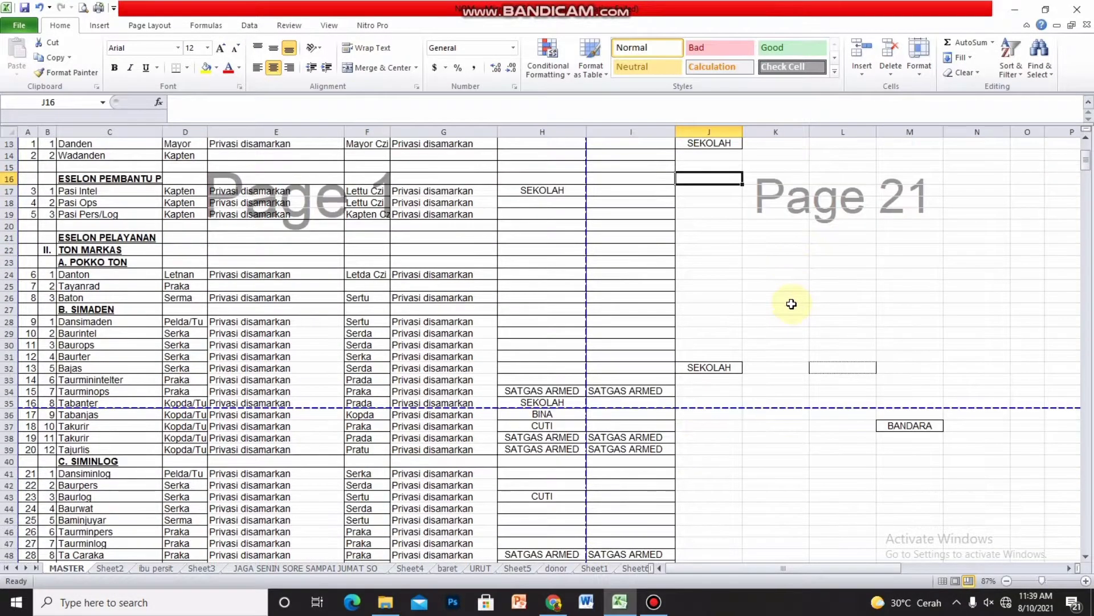
scroll(791, 304, "down", 1)
scroll(791, 304, "down", 2)
scroll(792, 304, "down", 1)
scroll(791, 304, "down", 1)
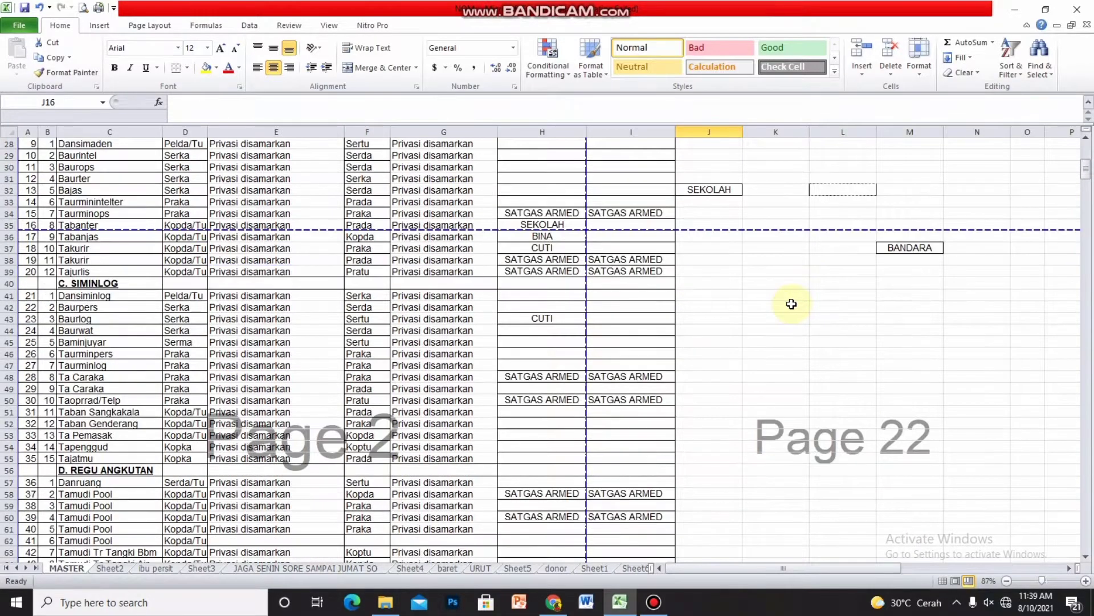
scroll(791, 304, "down", 1)
scroll(791, 304, "down", 1)
scroll(791, 304, "down", 2)
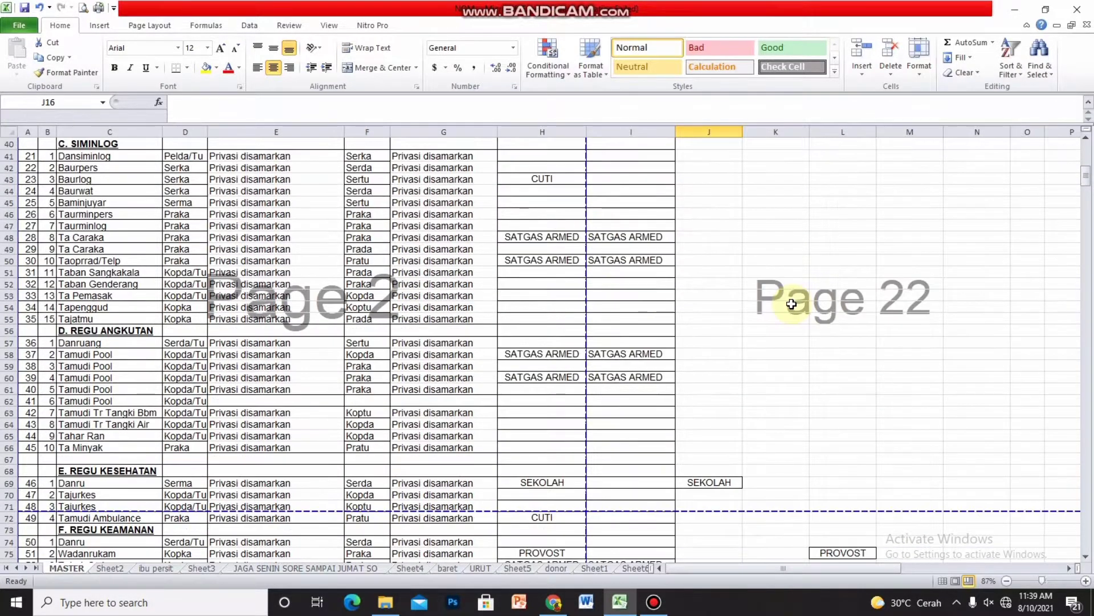
scroll(791, 304, "down", 1)
scroll(792, 304, "down", 2)
scroll(792, 304, "down", 1)
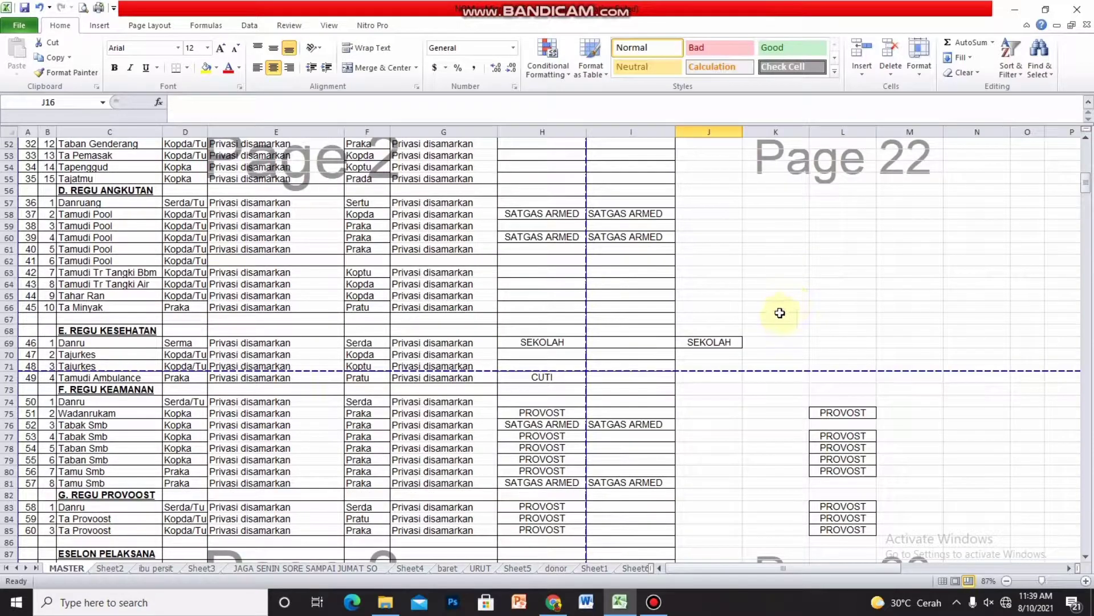
scroll(780, 318, "up", 3)
scroll(779, 318, "up", 1)
scroll(773, 319, "up", 5)
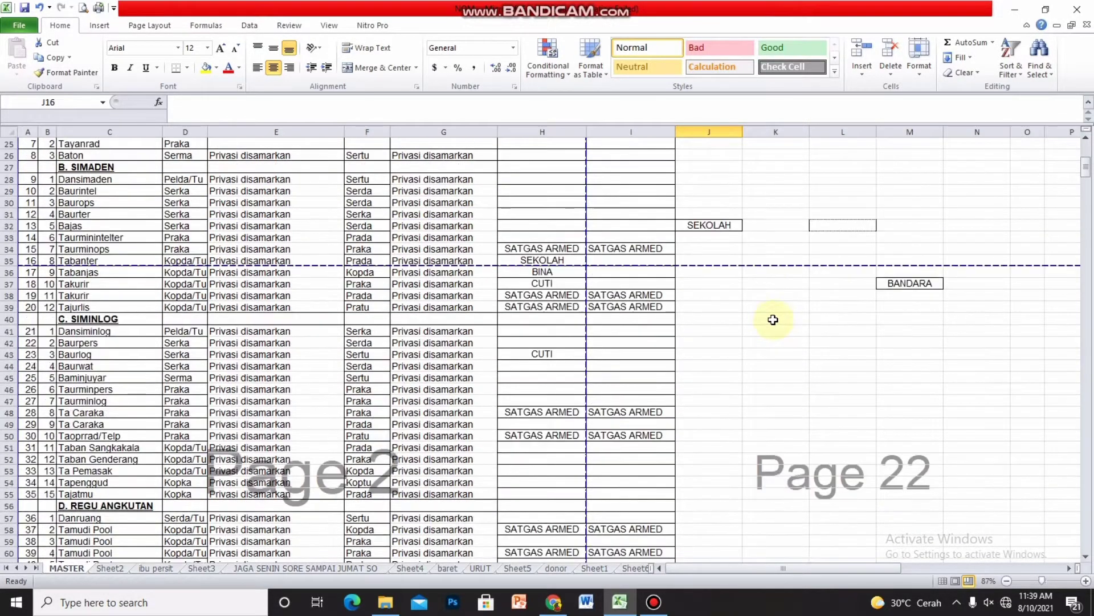
scroll(773, 320, "up", 4)
scroll(773, 320, "up", 4)
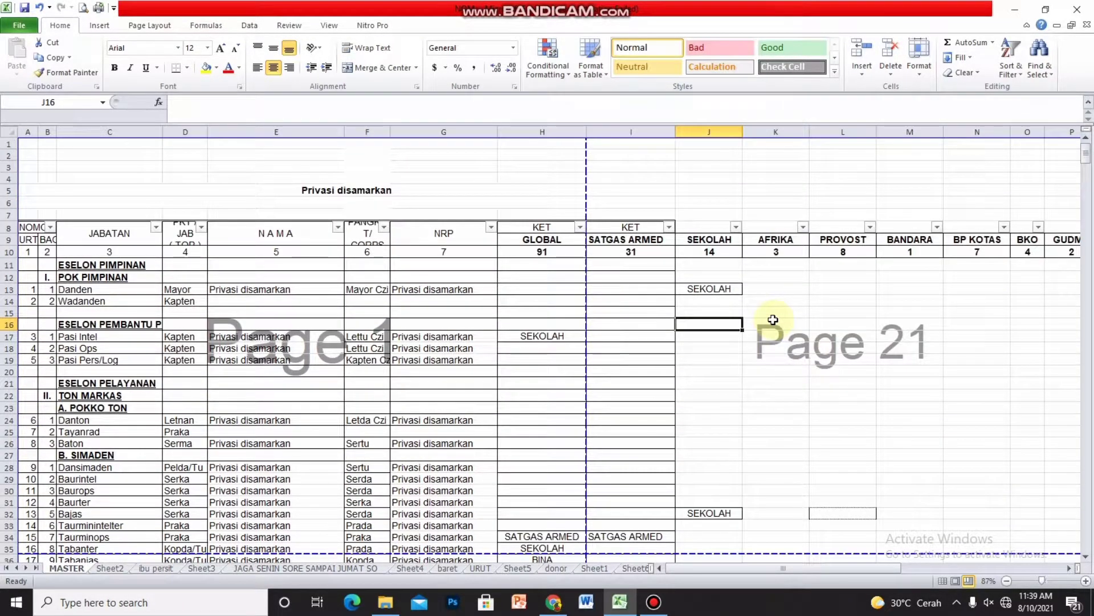
Step: Select row 11 and apply Freeze Panes so rows 1–10 stay fixed, then check cell H15
left_click(831, 267)
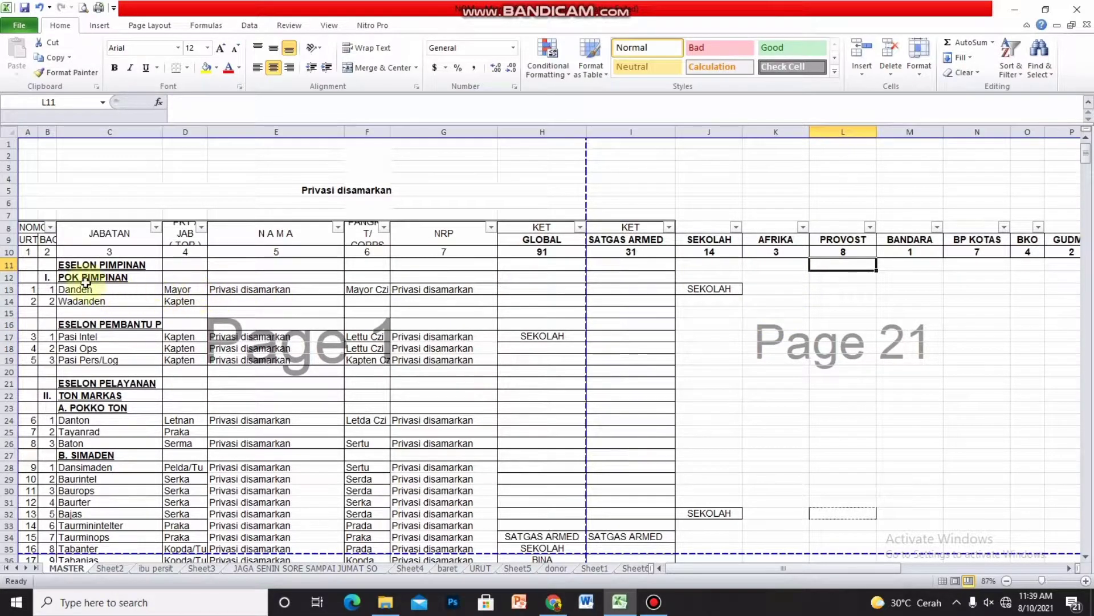
left_click(12, 265)
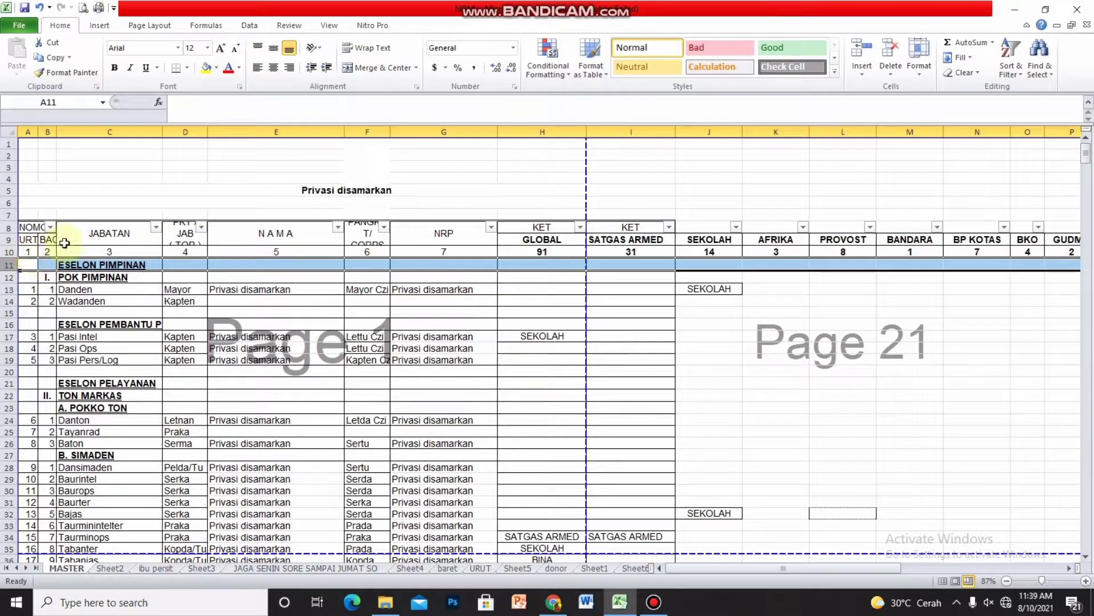
left_click(330, 27)
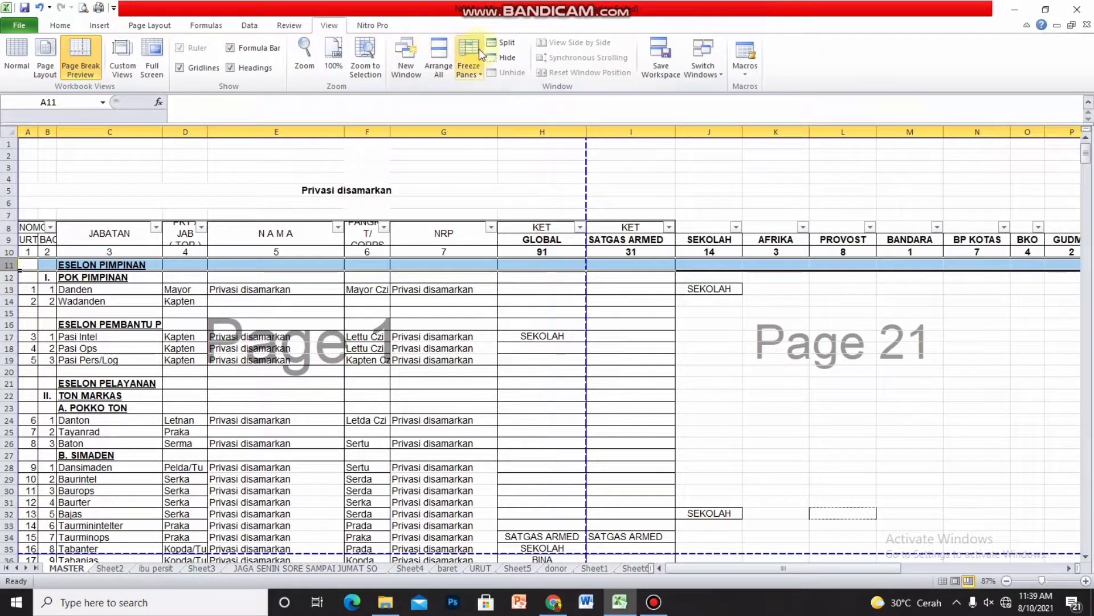
left_click(477, 73)
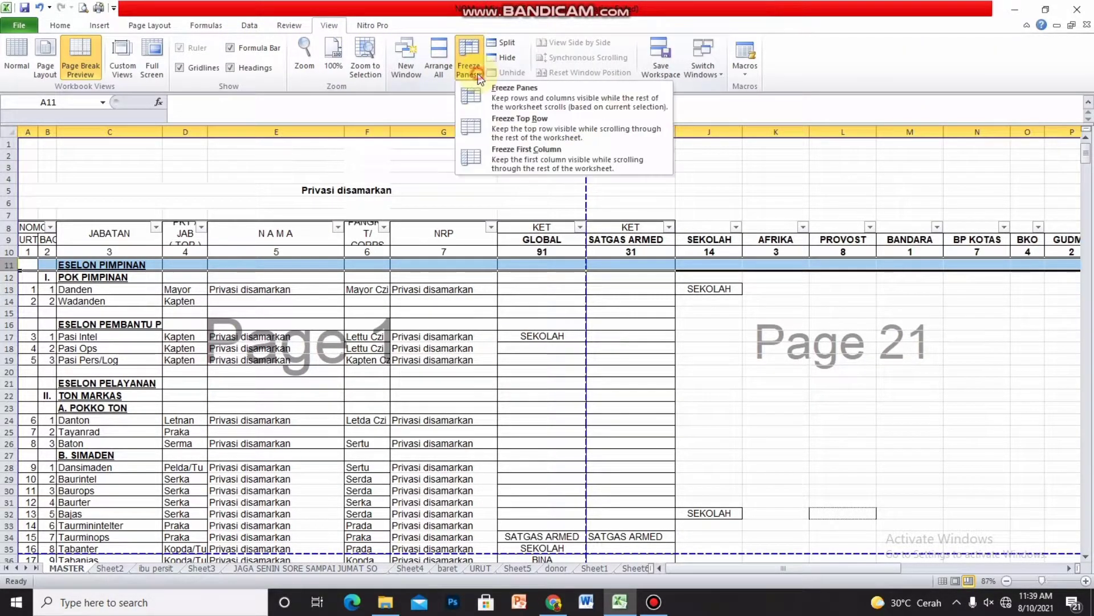
left_click(512, 98)
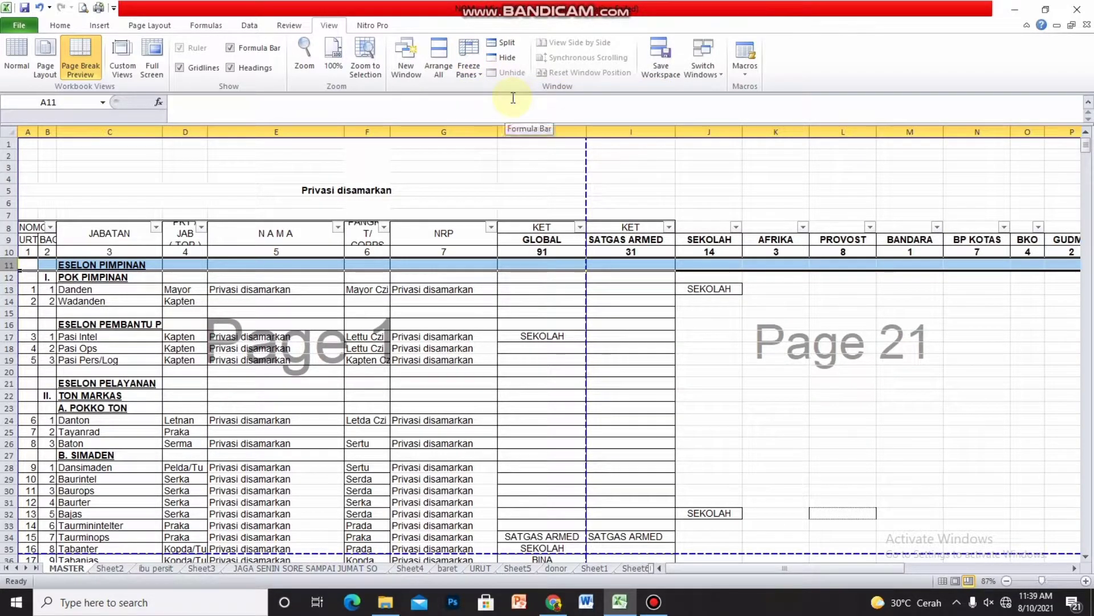
left_click(530, 309)
scroll(530, 309, "down", 2)
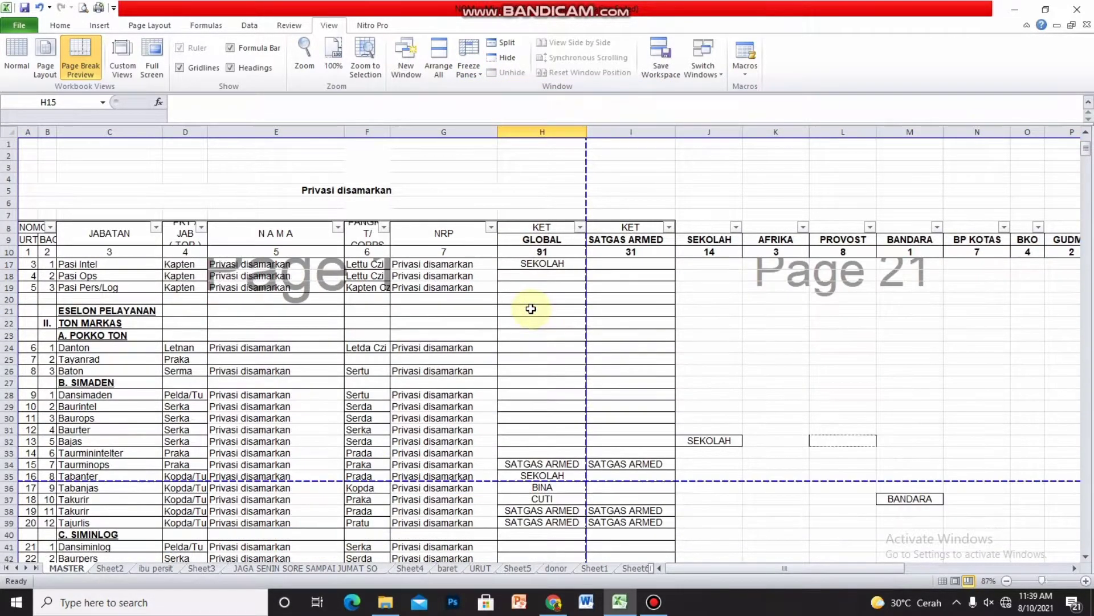
scroll(718, 275, "down", 3)
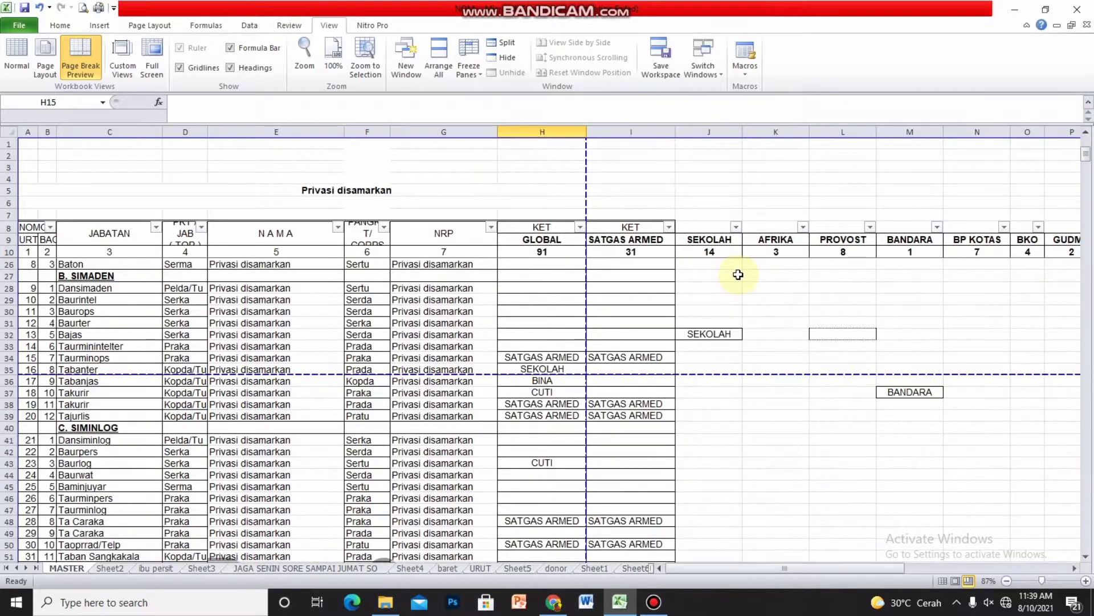
scroll(741, 276, "down", 2)
scroll(741, 275, "down", 3)
scroll(744, 277, "down", 3)
scroll(750, 277, "down", 2)
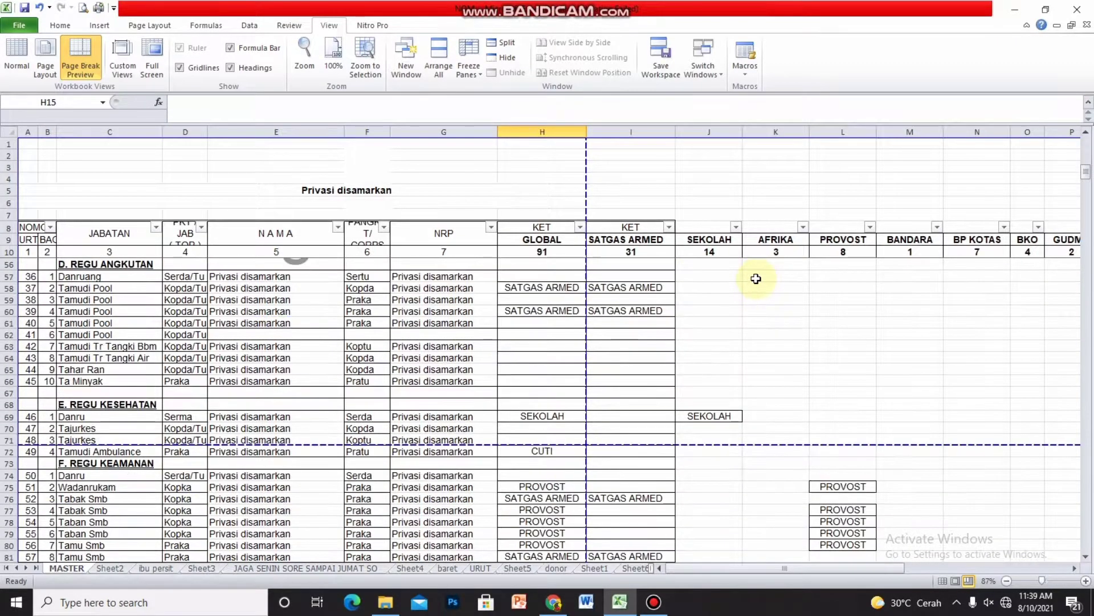
scroll(756, 278, "down", 1)
scroll(756, 279, "down", 2)
scroll(758, 277, "down", 2)
scroll(760, 276, "down", 3)
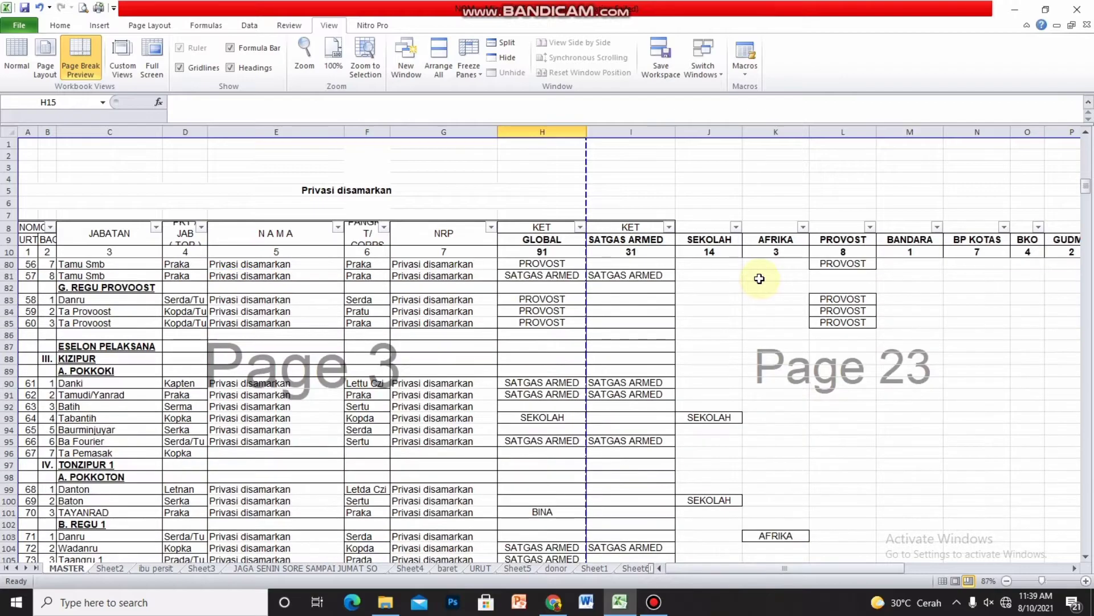
scroll(760, 276, "down", 3)
left_click_drag(772, 146, 772, 247)
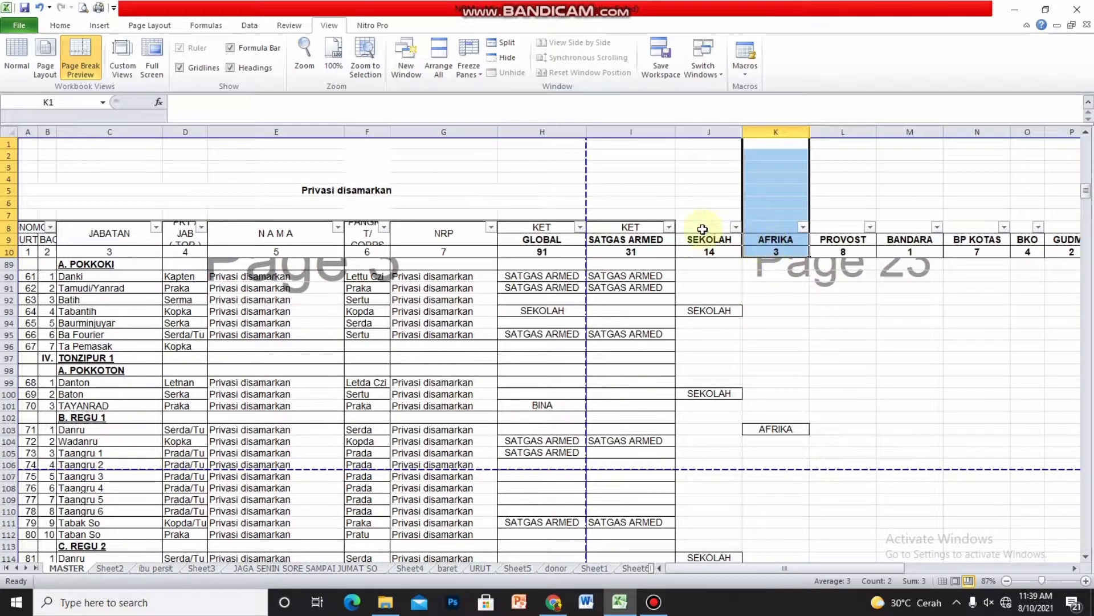
left_click(722, 213)
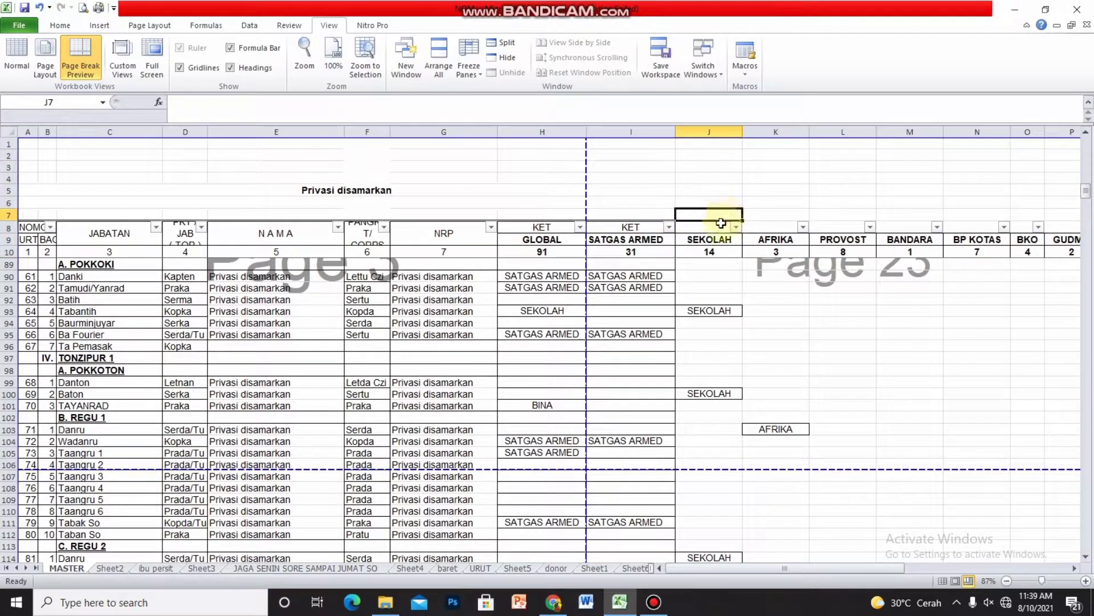
left_click(719, 239)
left_click(723, 251)
left_click(745, 276)
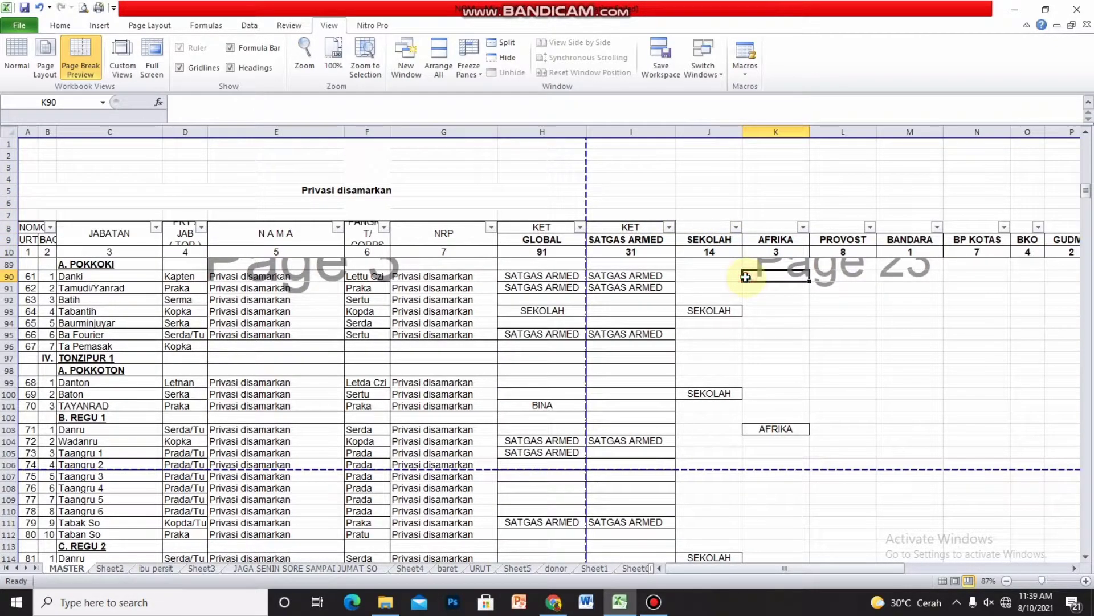
scroll(746, 278, "down", 4)
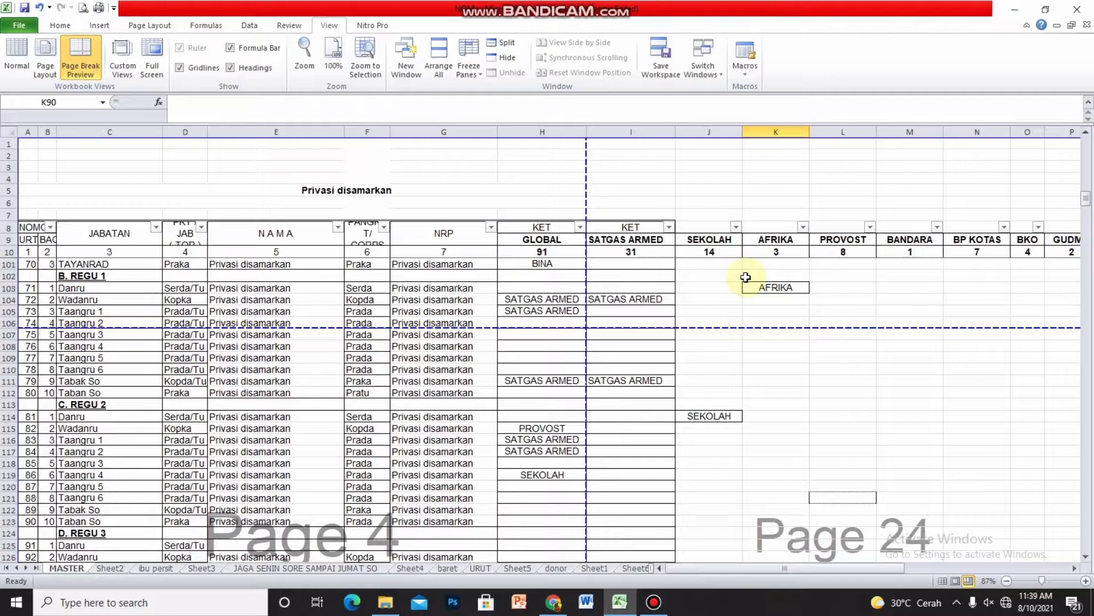
left_click(775, 288)
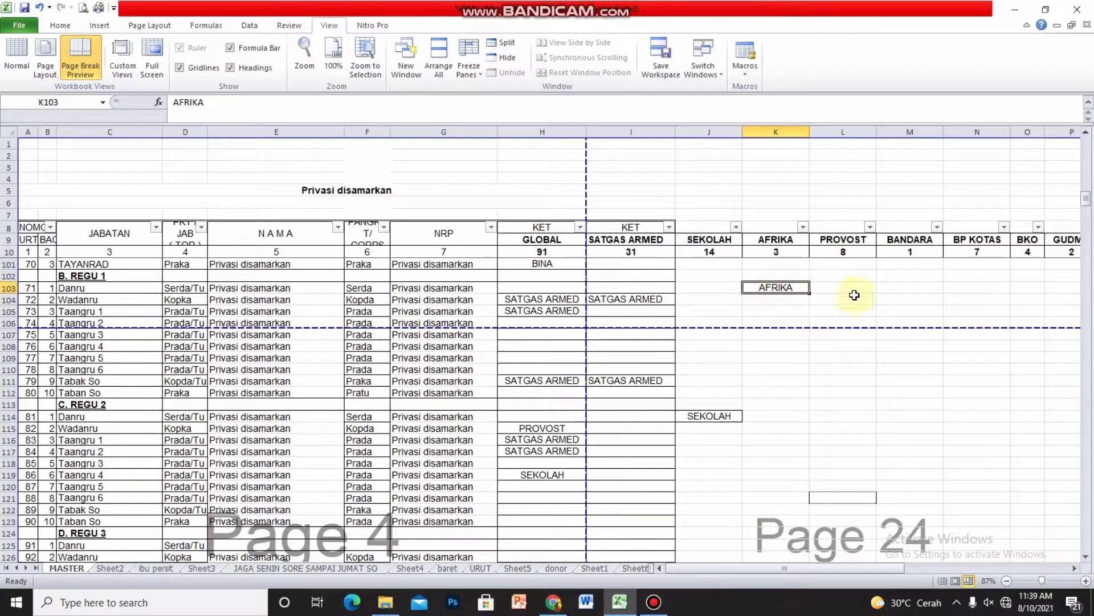
left_click(855, 290)
left_click(904, 275)
scroll(914, 277, "down", 1)
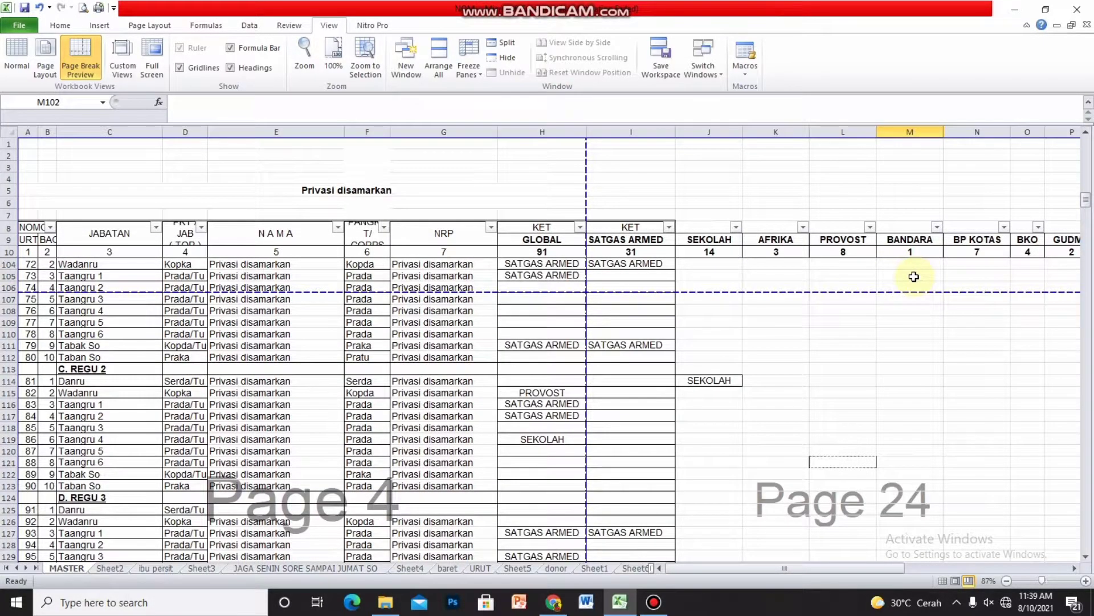
scroll(914, 277, "down", 1)
left_click(884, 287)
left_click(840, 308)
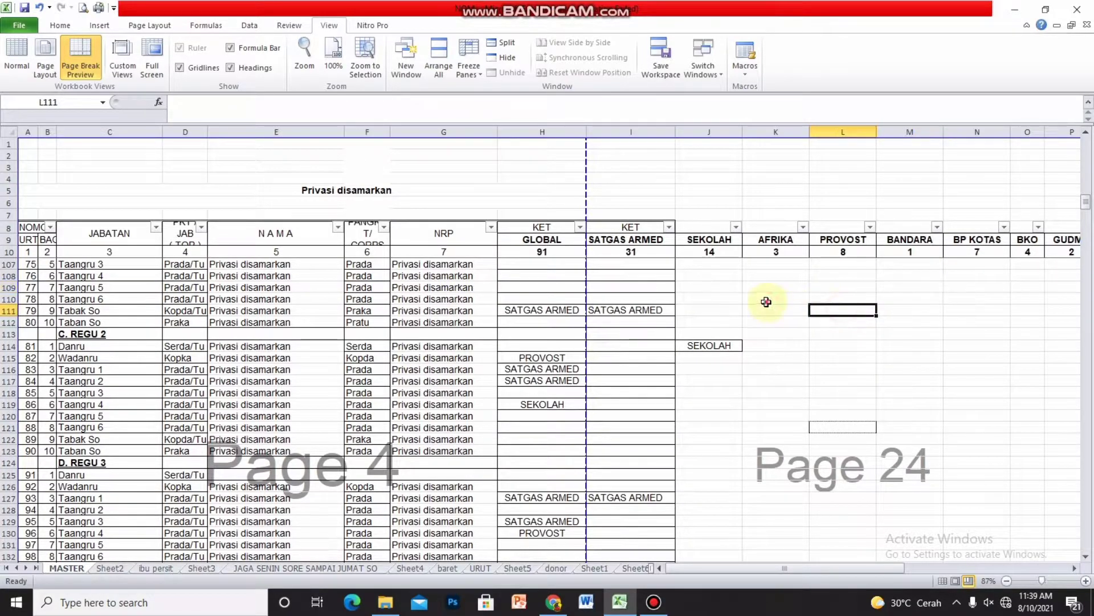
left_click(701, 298)
scroll(706, 297, "down", 1)
scroll(721, 280, "down", 1)
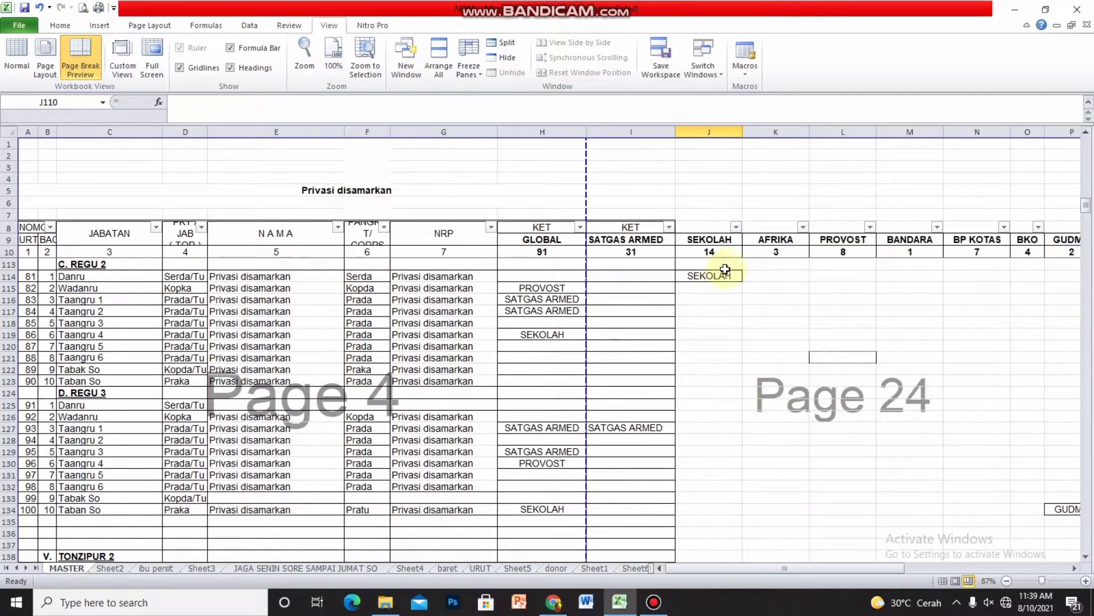
left_click(732, 240)
left_click(718, 251)
left_click(720, 277)
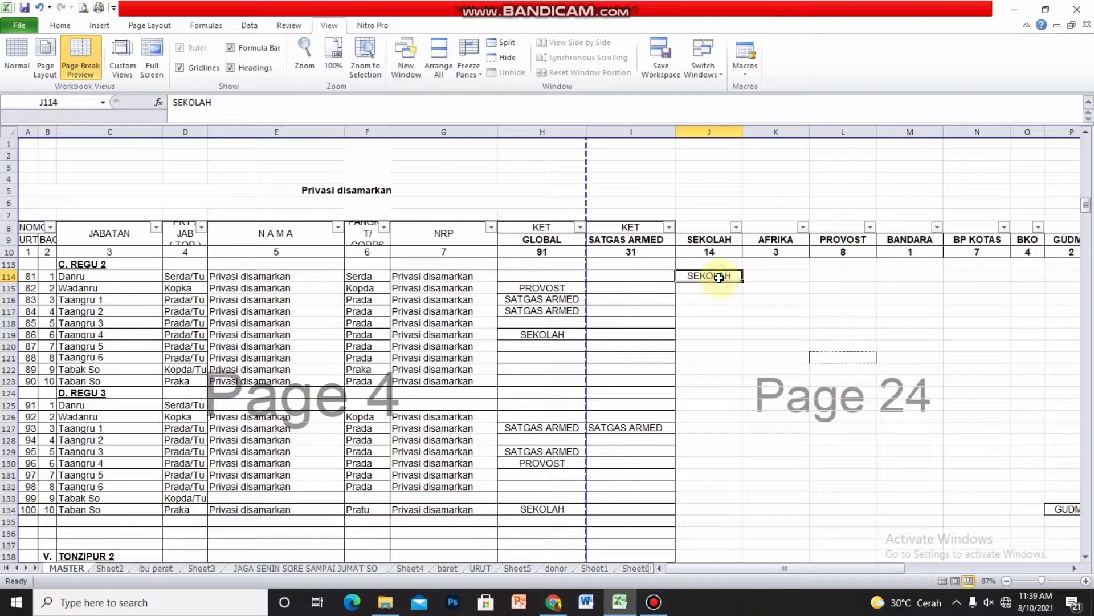
left_click(710, 369)
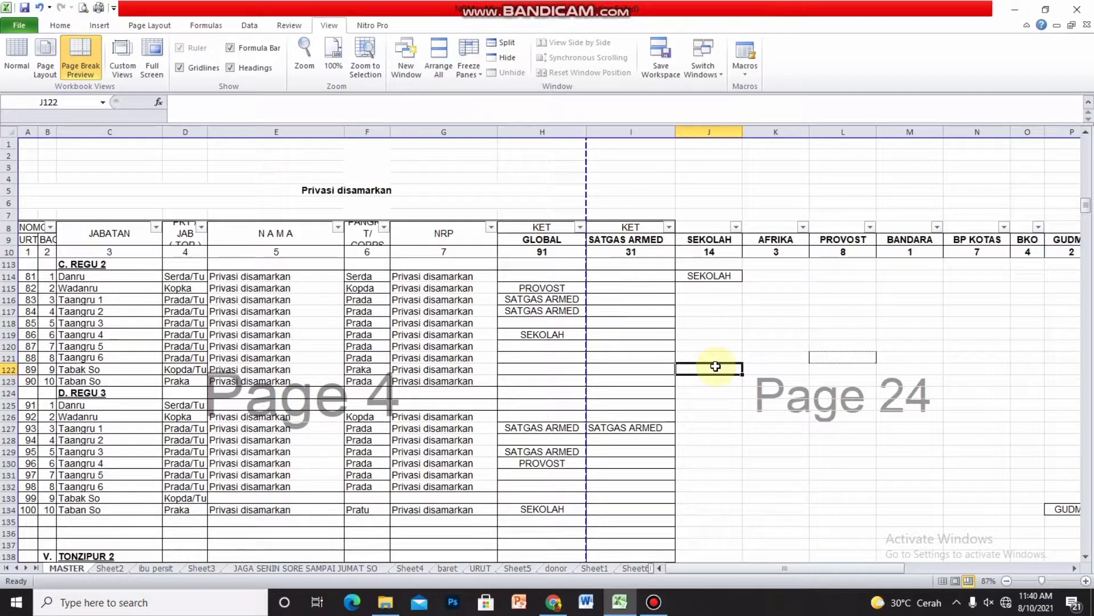
Step: Enter 'sekolah' in J122 and check that the SEKOLAH count under J9 now reads 15
type("sek")
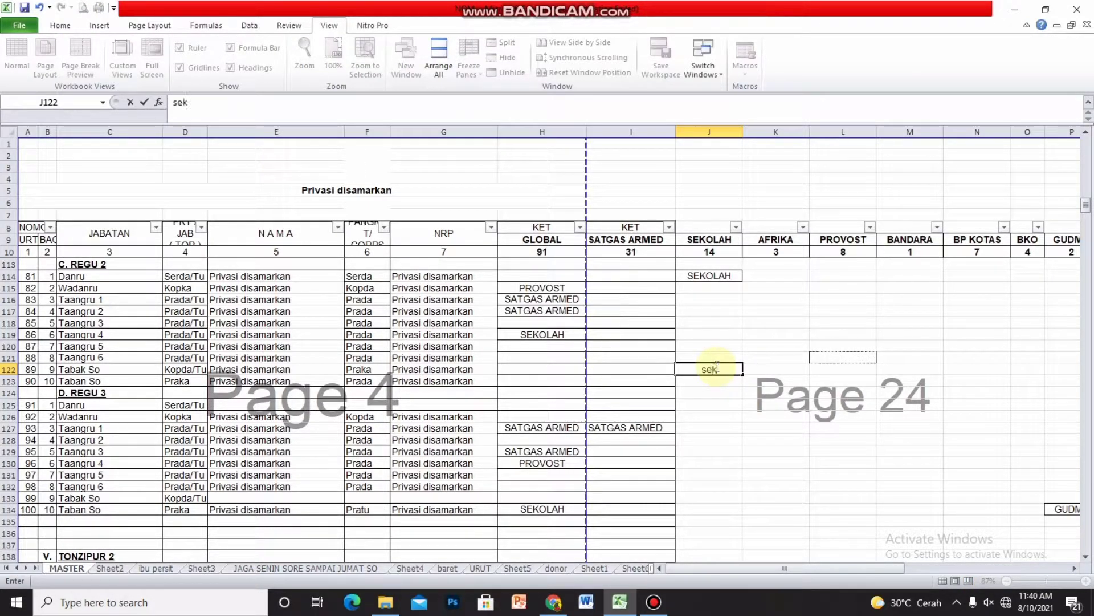
type("olah")
key("Return")
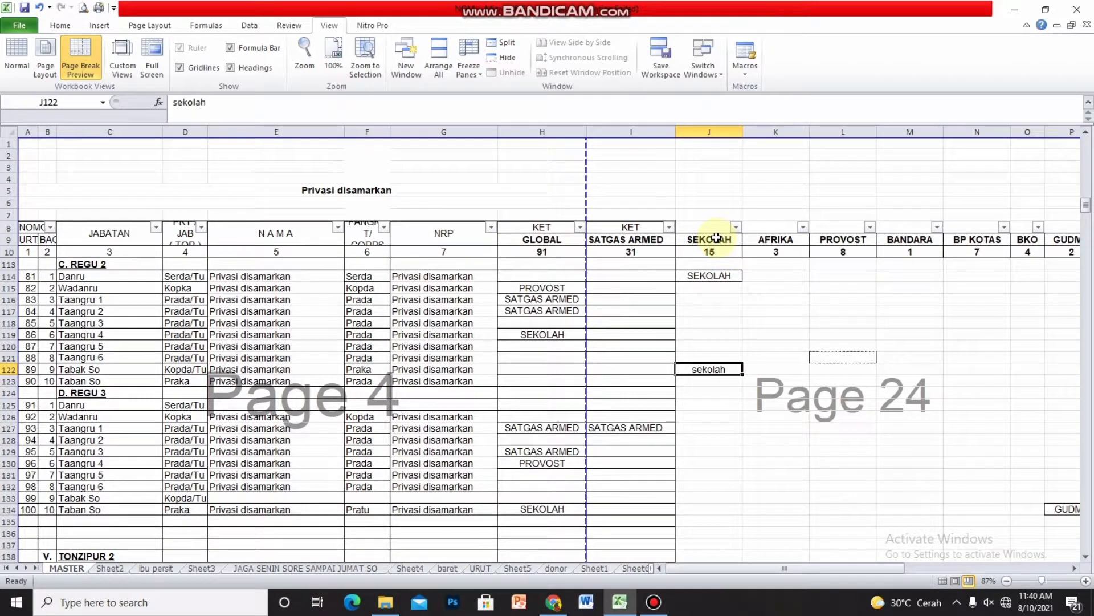
left_click(721, 239)
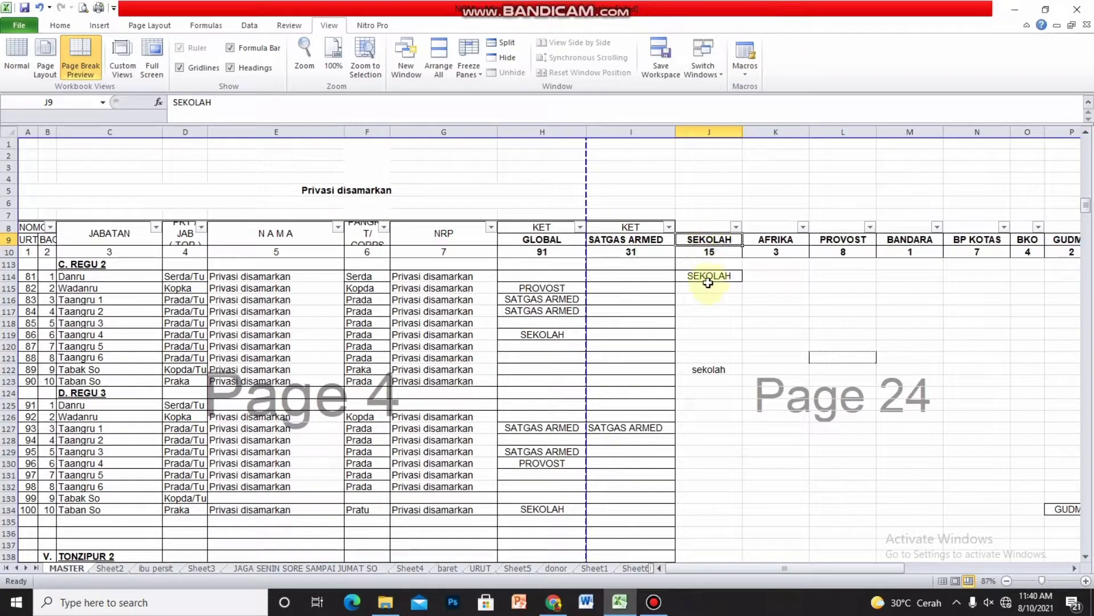
left_click(715, 390)
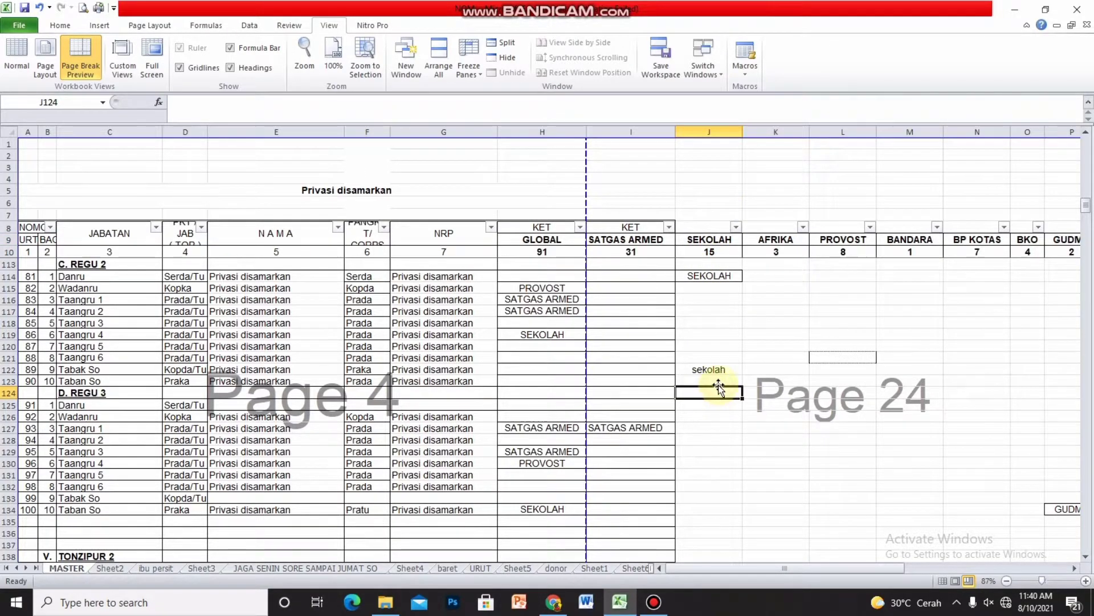
scroll(718, 385, "down", 6)
scroll(718, 384, "down", 4)
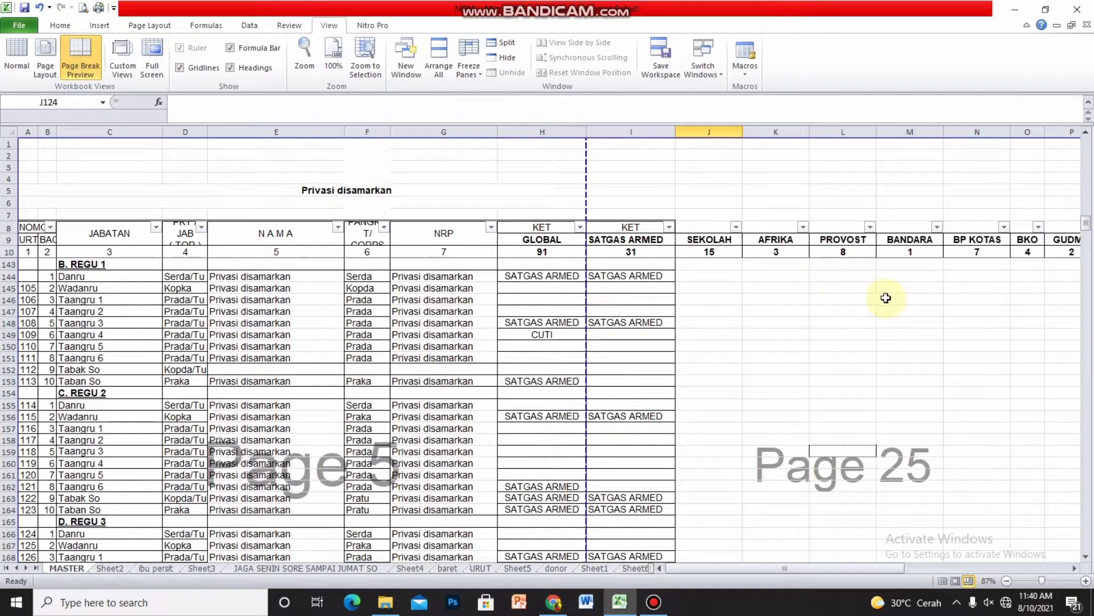
left_click(981, 298)
scroll(980, 298, "down", 2)
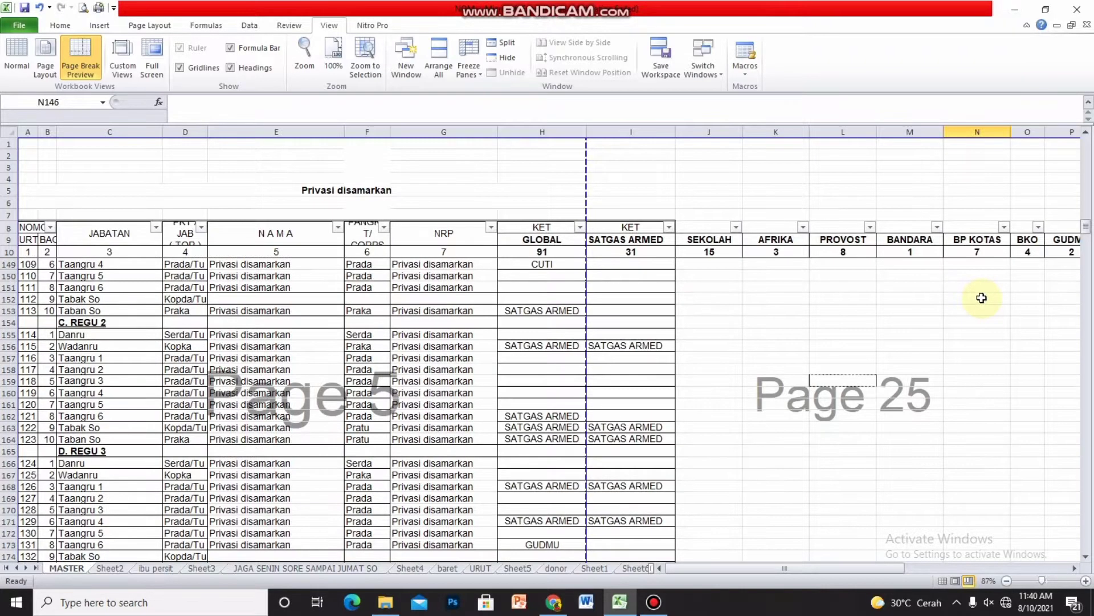
left_click(972, 322)
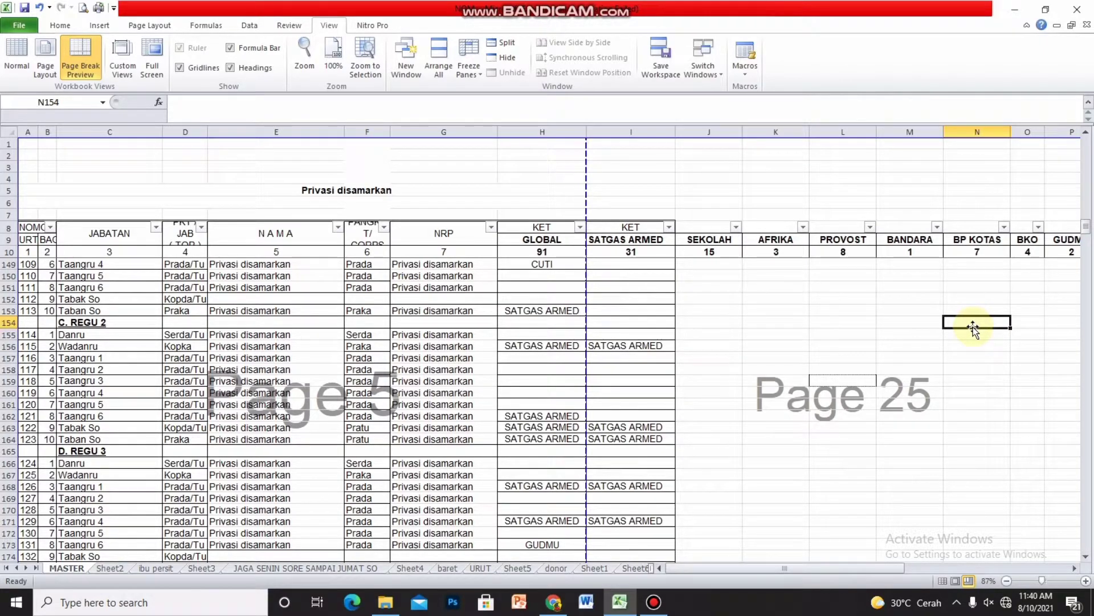
left_click_drag(973, 326, 829, 330)
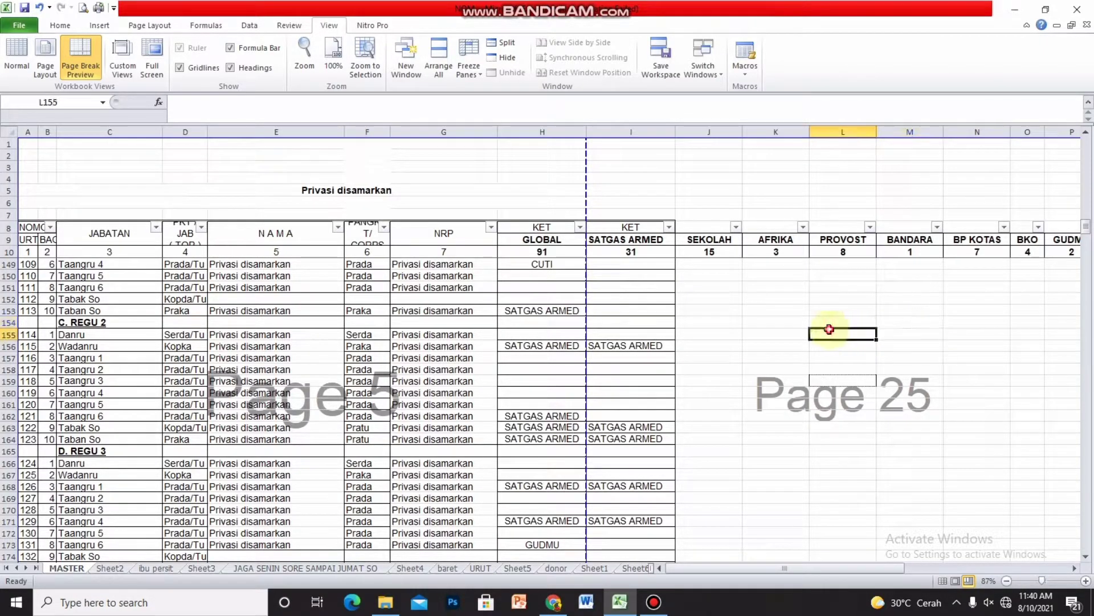
left_click(787, 321)
left_click(844, 312)
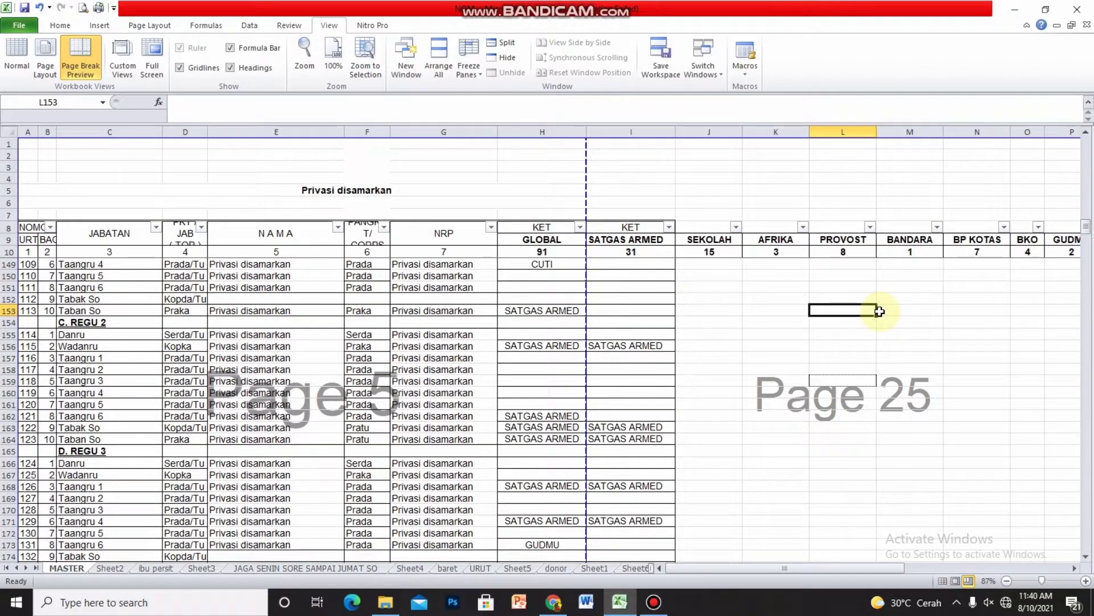
Step: Enter 'provost' in L153 and reselect it, raising the PROVOST total from 8 to 9
type("provost")
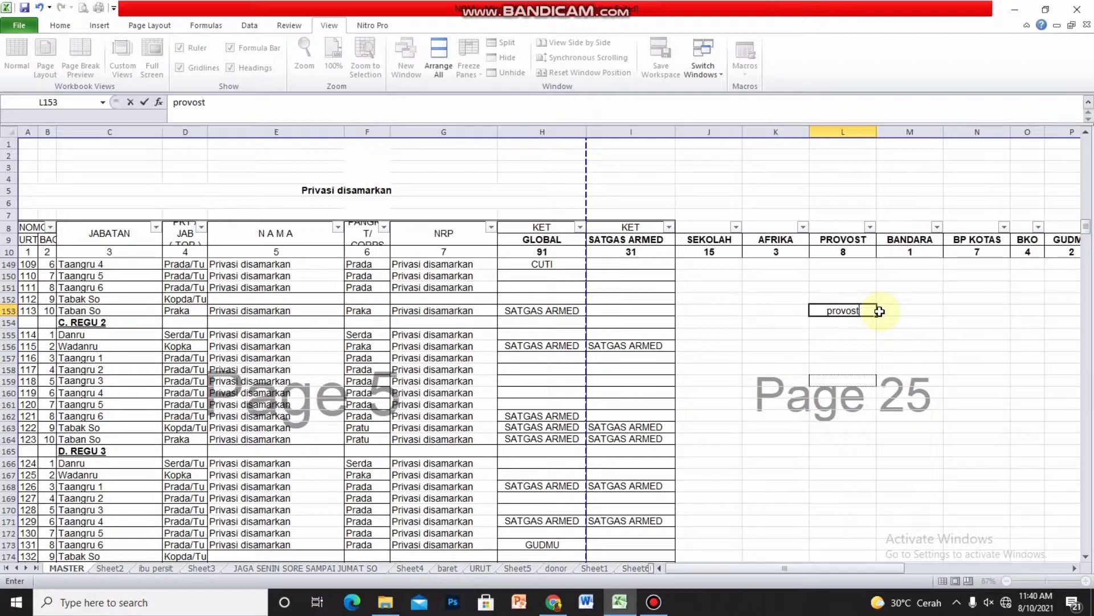
key("Return")
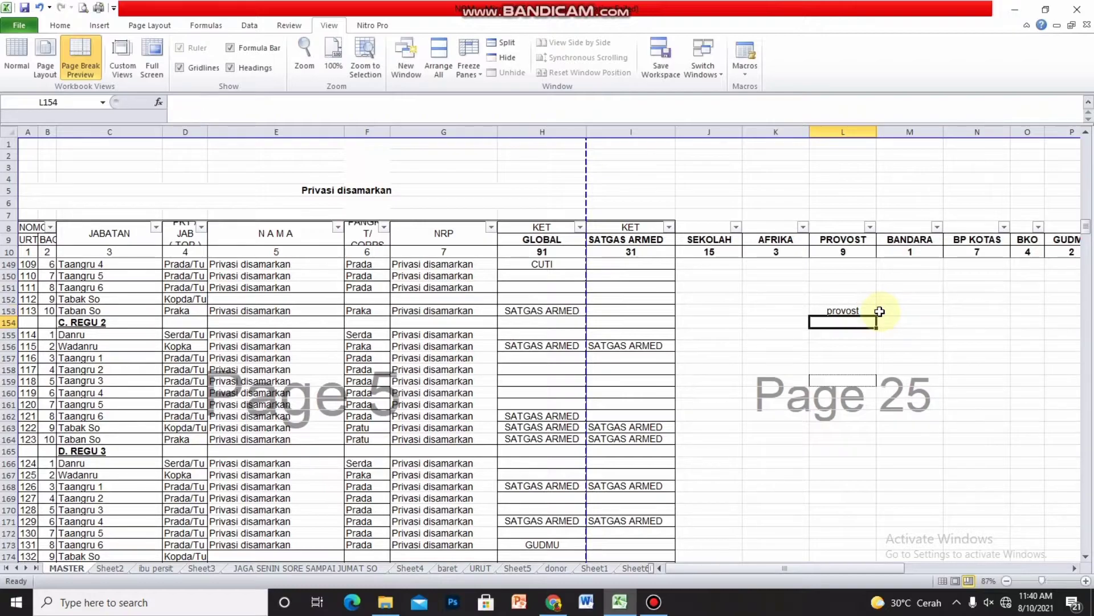
left_click(879, 311)
left_click(867, 312)
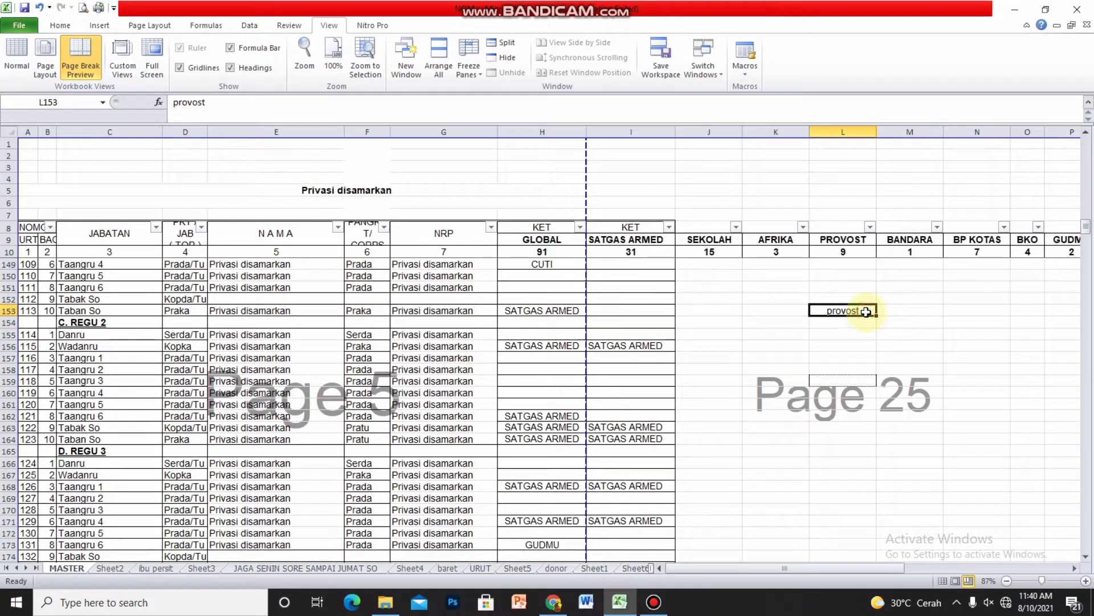
left_click(843, 240)
left_click_drag(843, 240, 848, 320)
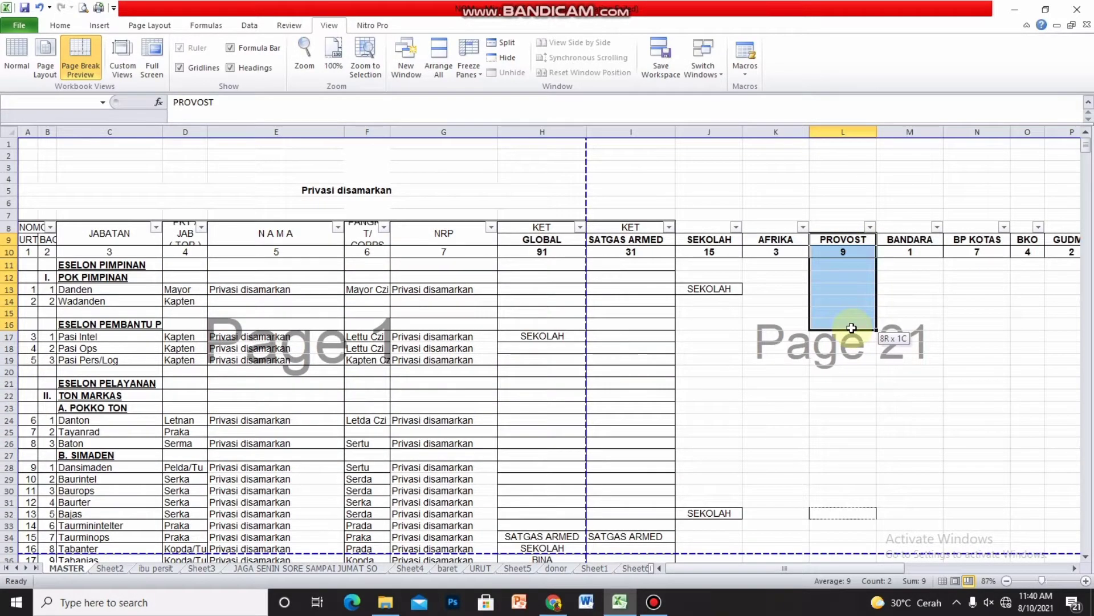
scroll(850, 320, "down", 10)
scroll(851, 328, "down", 6)
scroll(851, 327, "down", 6)
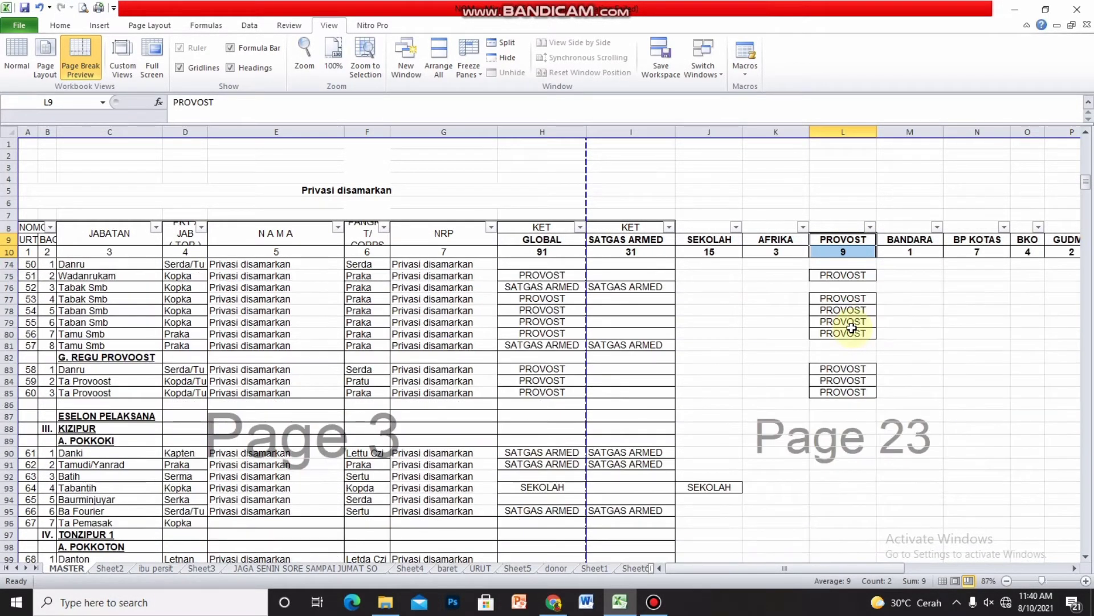
scroll(852, 328, "down", 6)
scroll(852, 327, "down", 6)
scroll(852, 328, "down", 2)
scroll(852, 327, "down", 2)
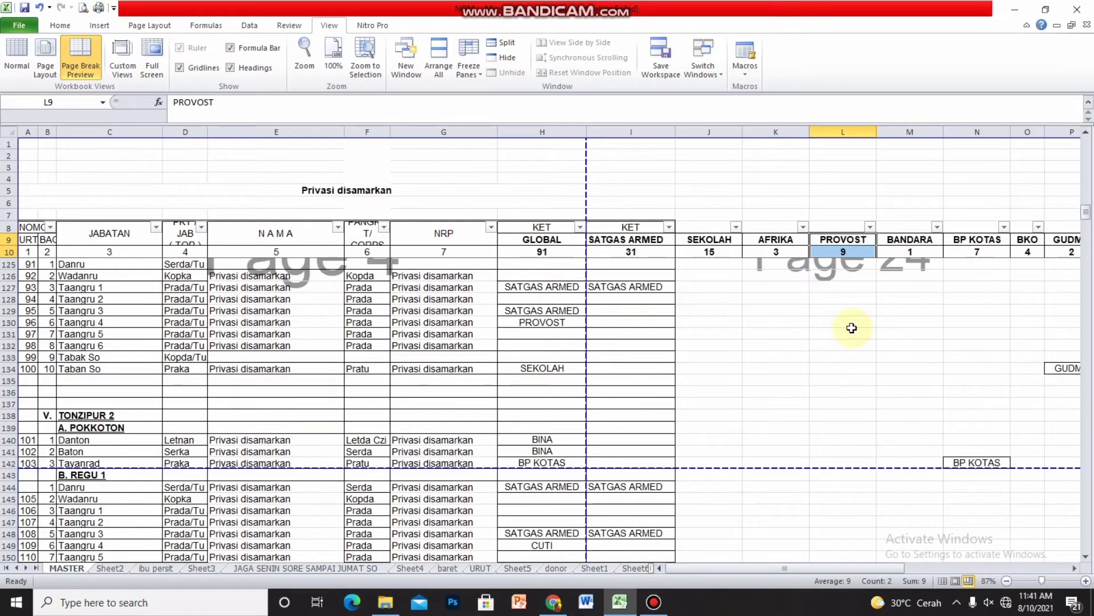
scroll(852, 328, "down", 2)
scroll(852, 327, "down", 2)
left_click(852, 300)
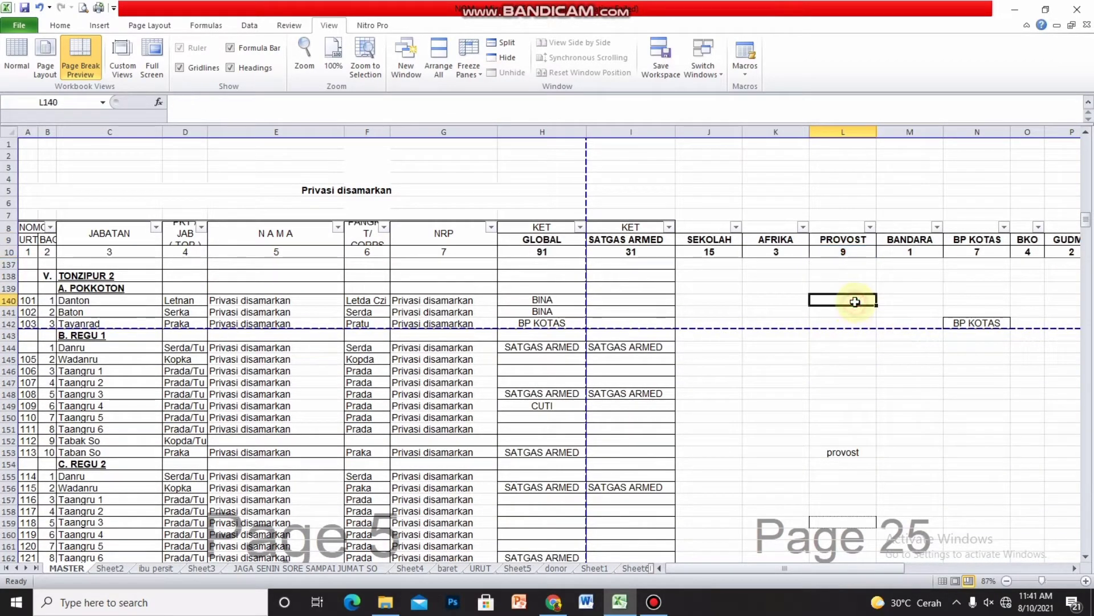
left_click(854, 335)
left_click(862, 381)
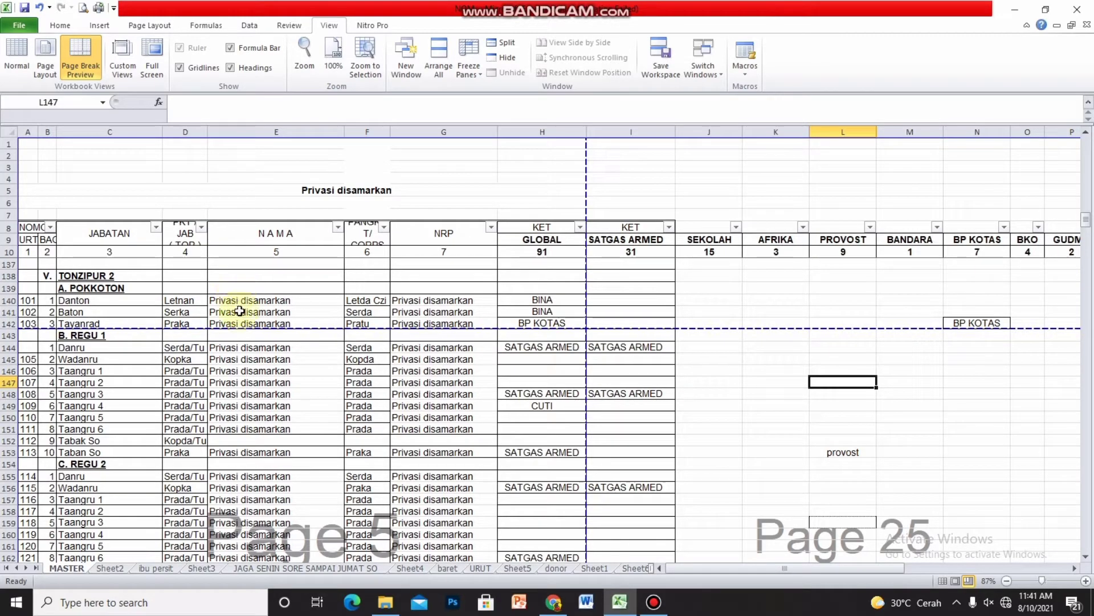
left_click(708, 311)
left_click(818, 312)
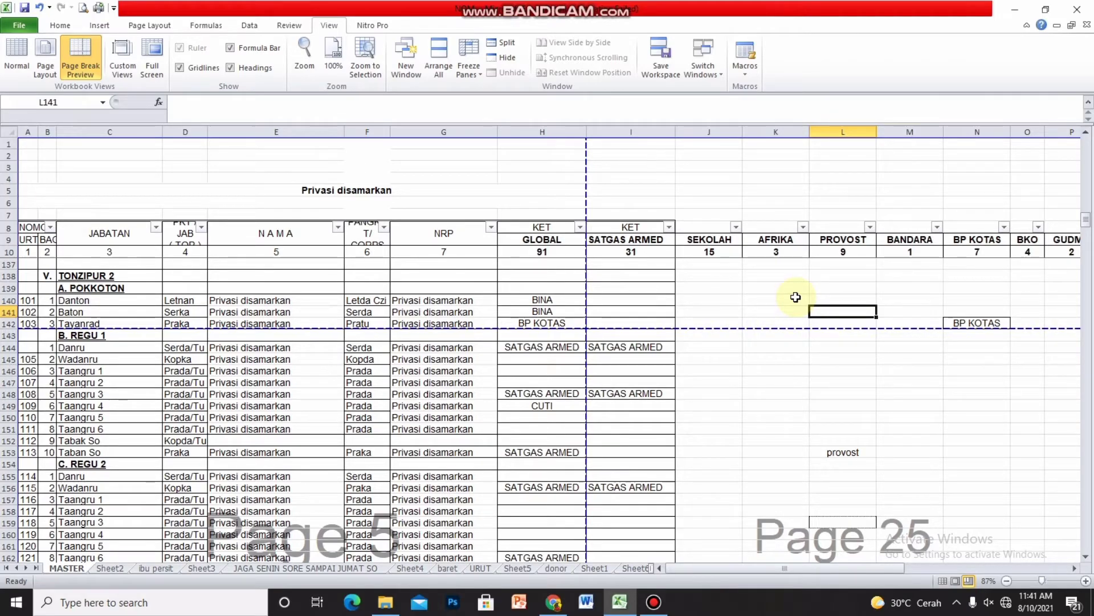
left_click(633, 457)
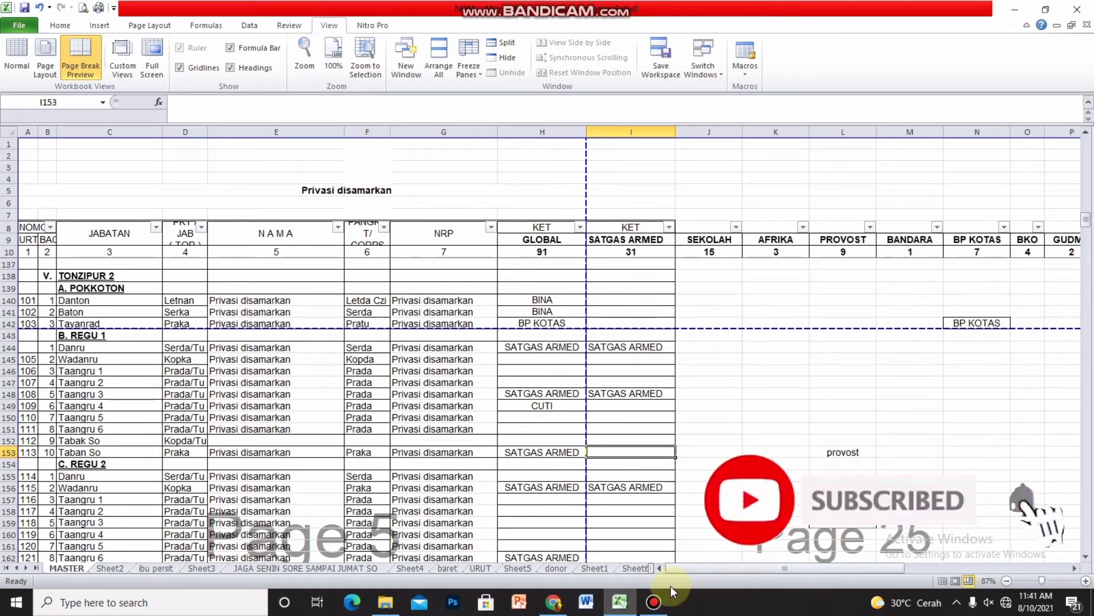
left_click(696, 511)
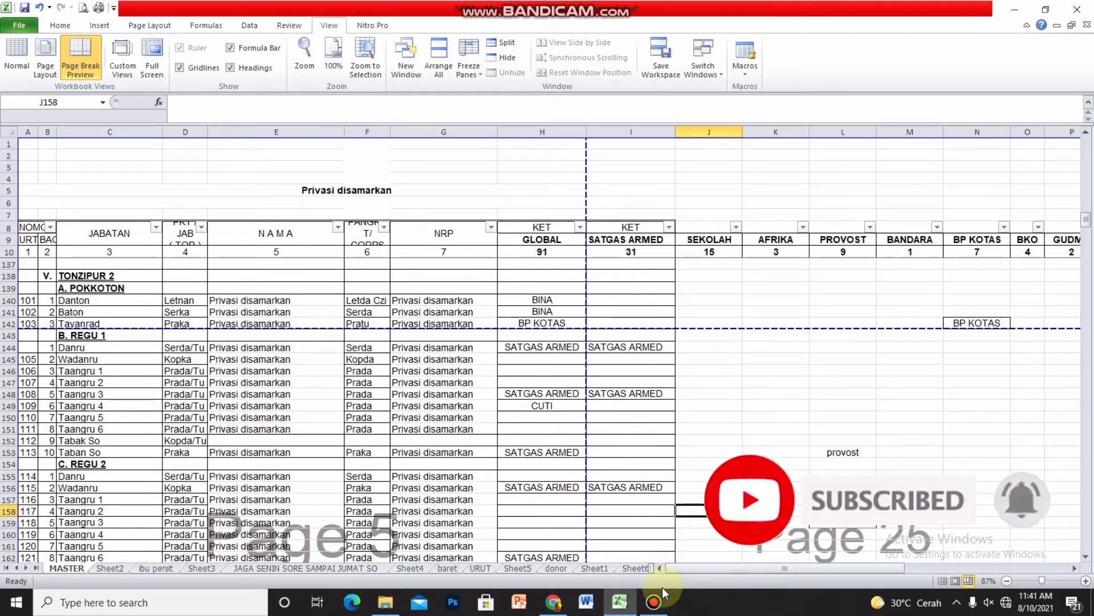